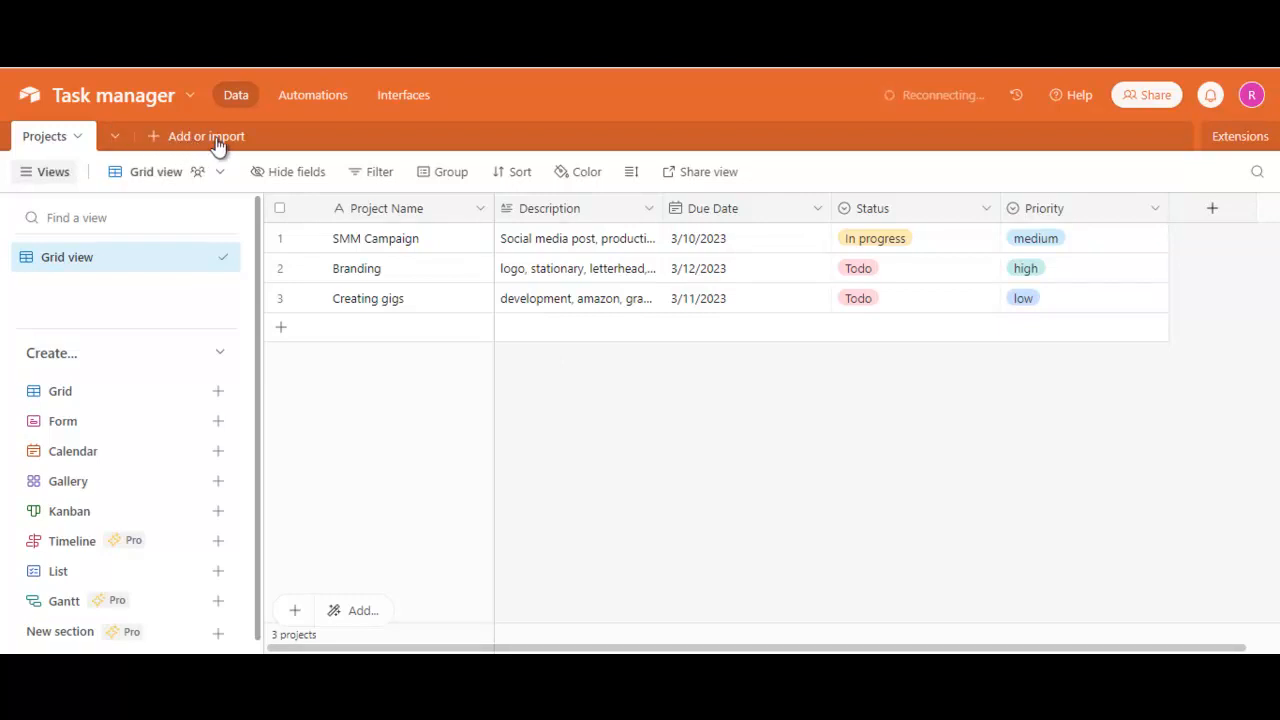
# - Create a blank table named "Tasks" with its records called Task
pyautogui.click(153, 140)
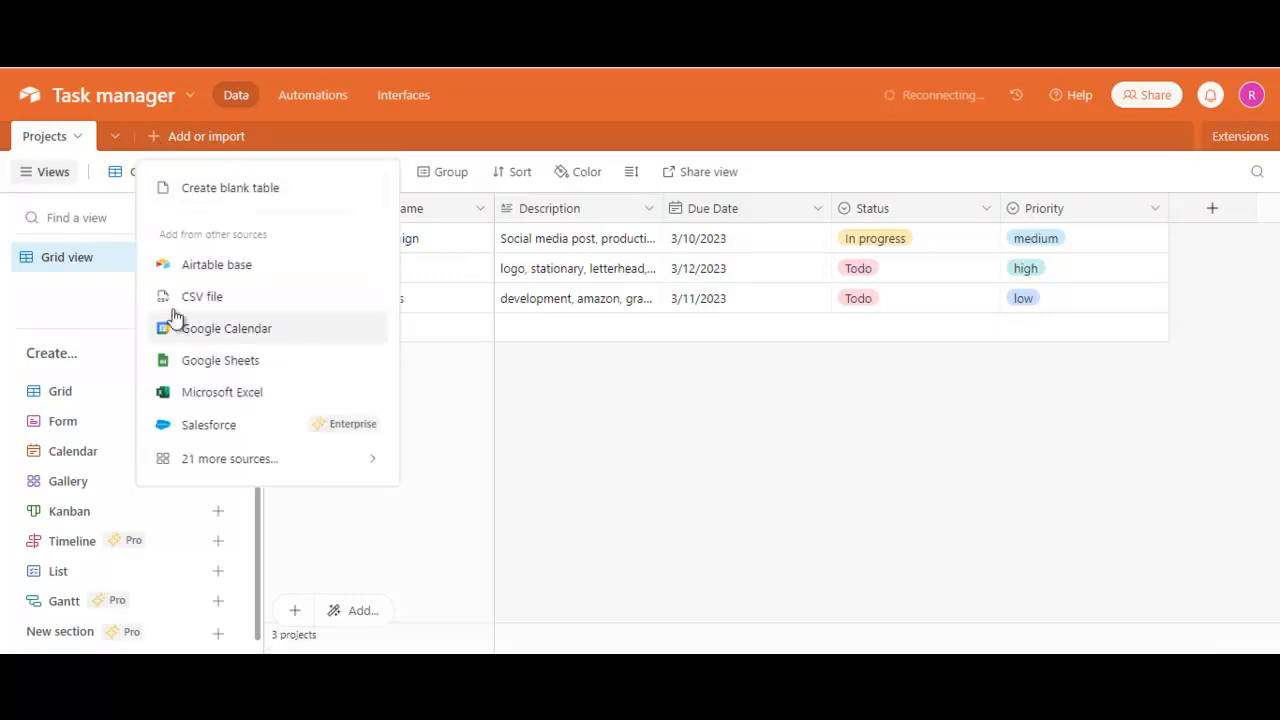
pyautogui.click(218, 190)
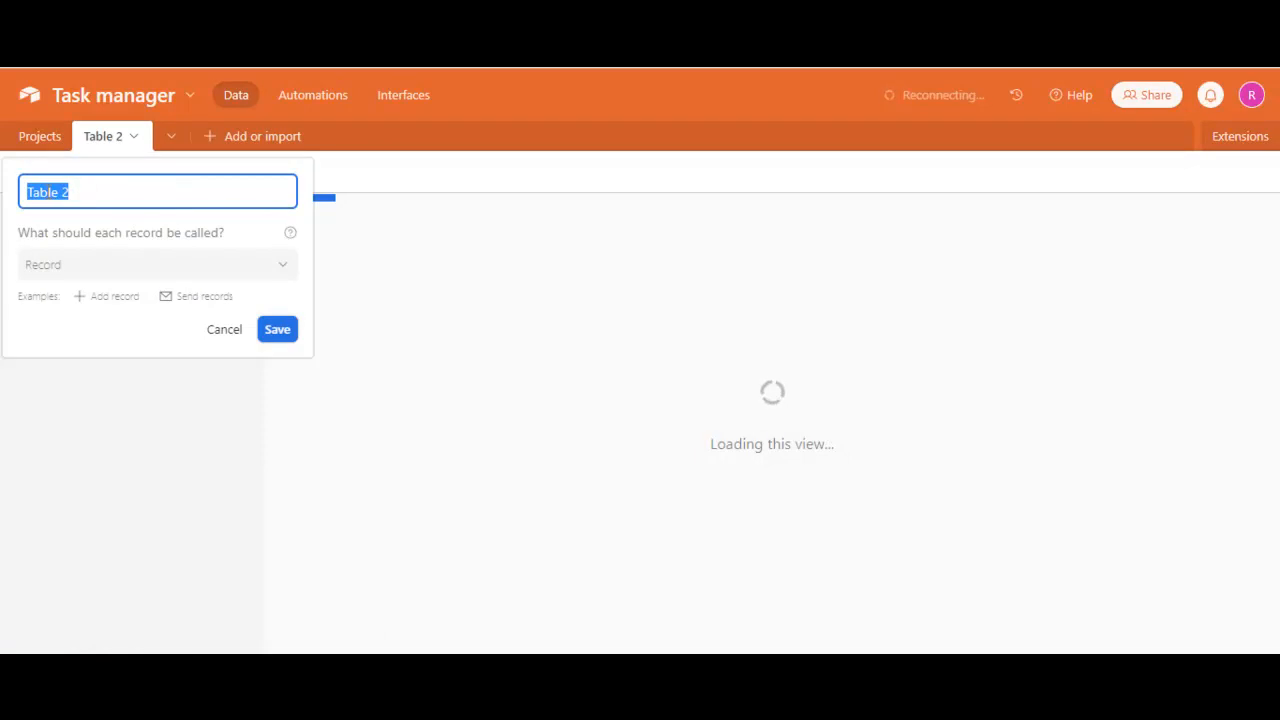
pyautogui.write('Tasks')
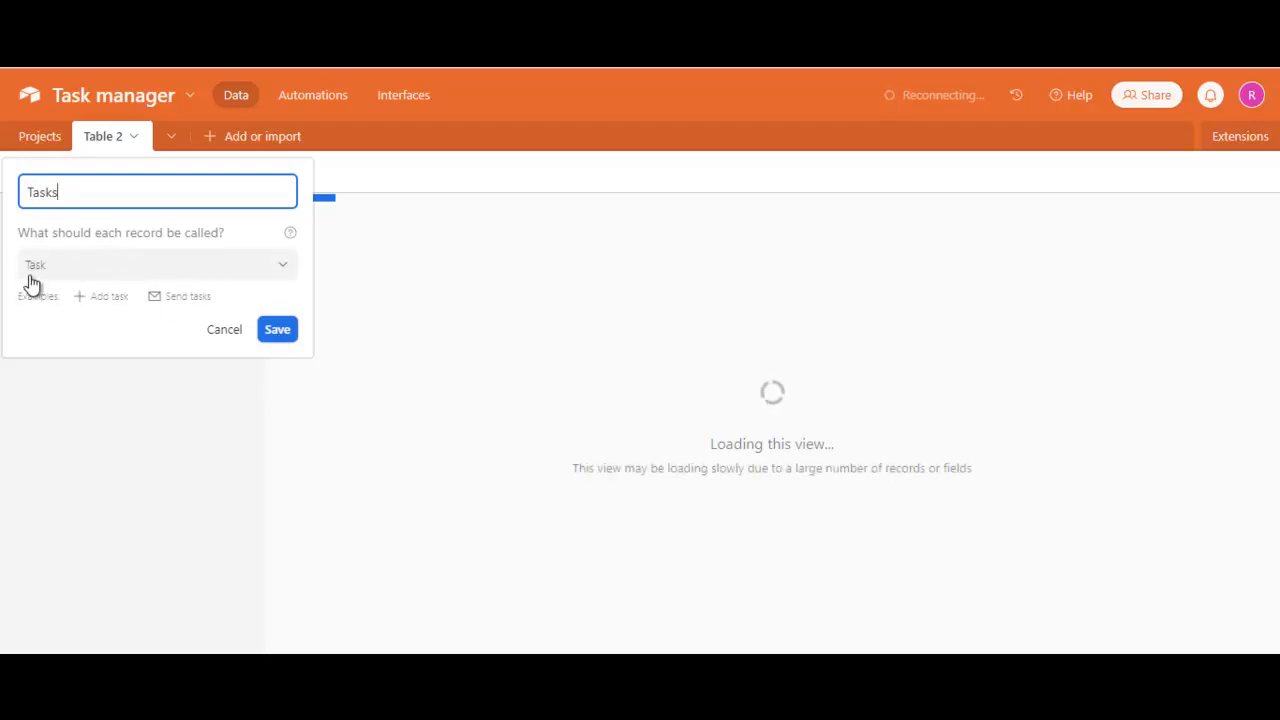
pyautogui.click(258, 274)
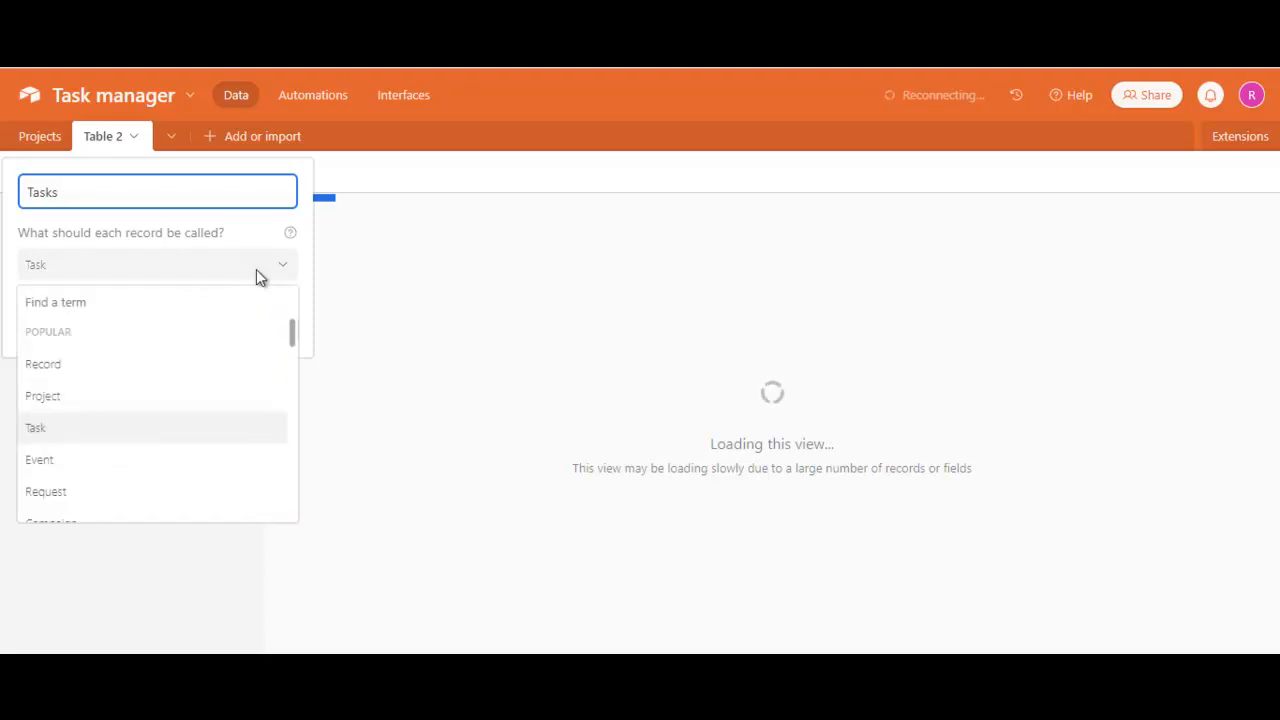
pyautogui.click(258, 274)
pyautogui.click(271, 329)
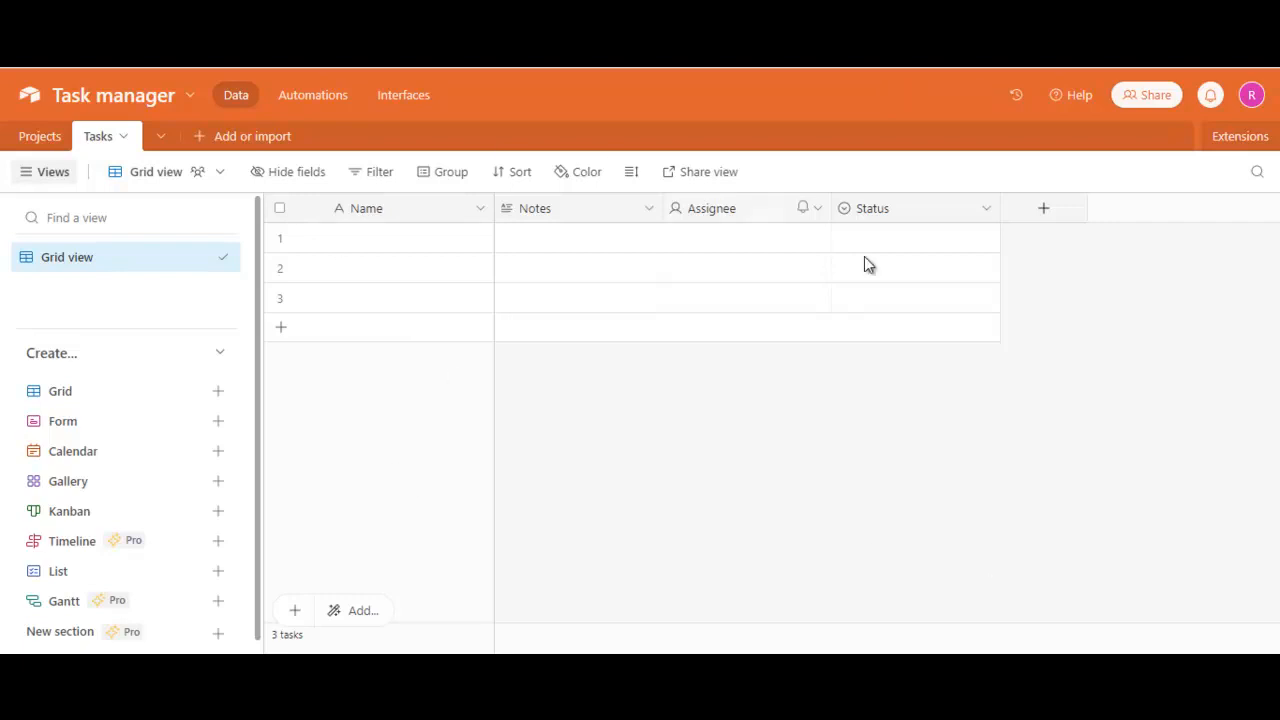
# - Rename the Tasks table's primary field "Task Name" and keep its type as Single line text
pyautogui.click(357, 210)
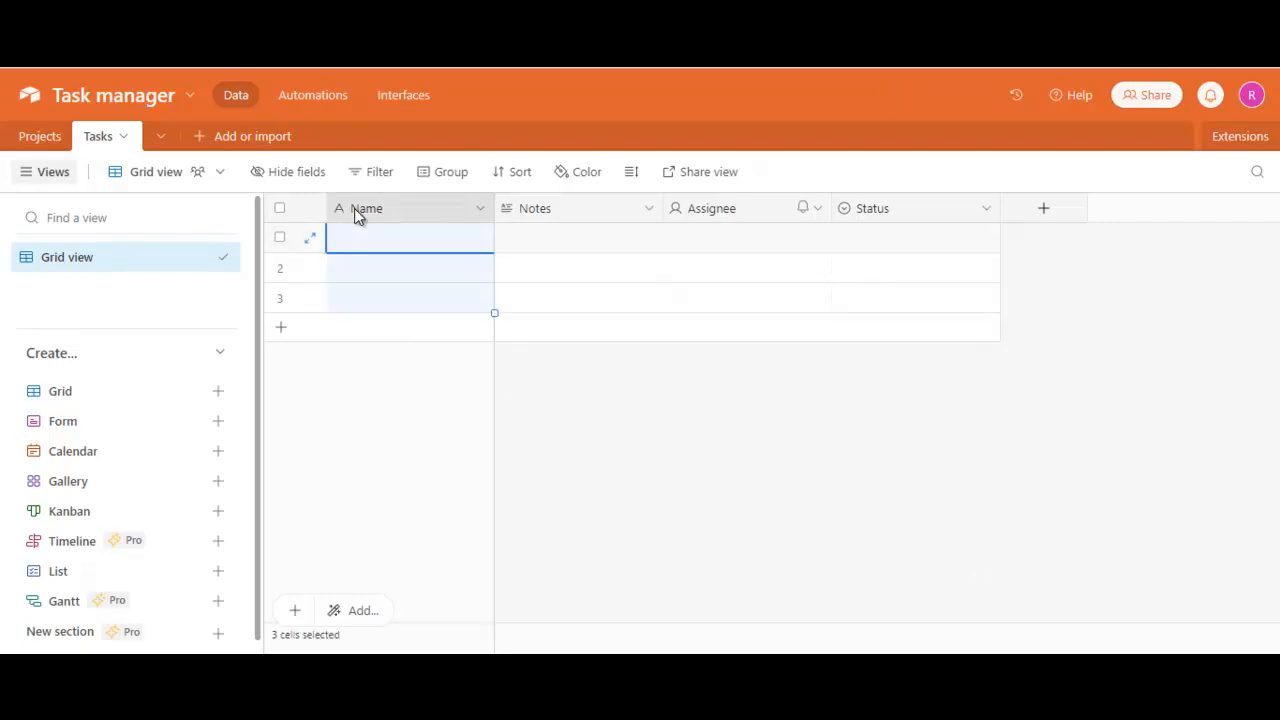
pyautogui.doubleClick(363, 210)
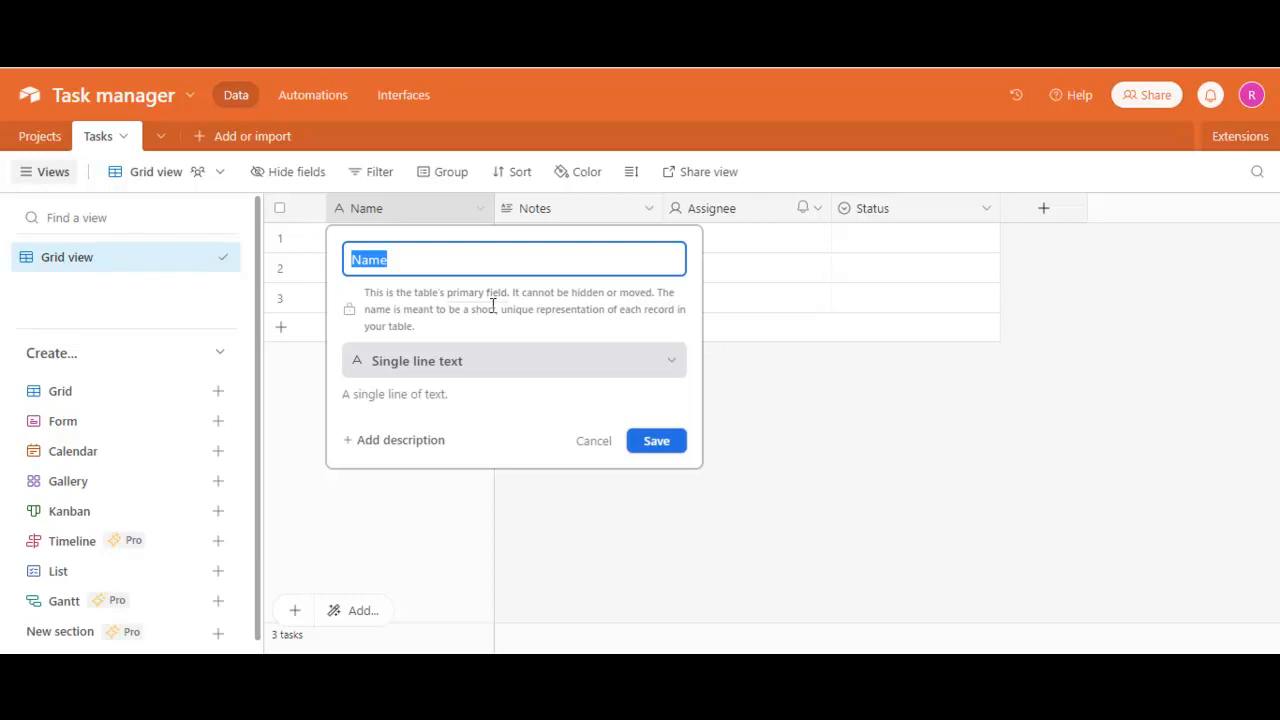
pyautogui.press('BackSpace')
pyautogui.write('Tasks')
pyautogui.press('BackSpace')
pyautogui.press('BackSpace')
pyautogui.click(511, 360)
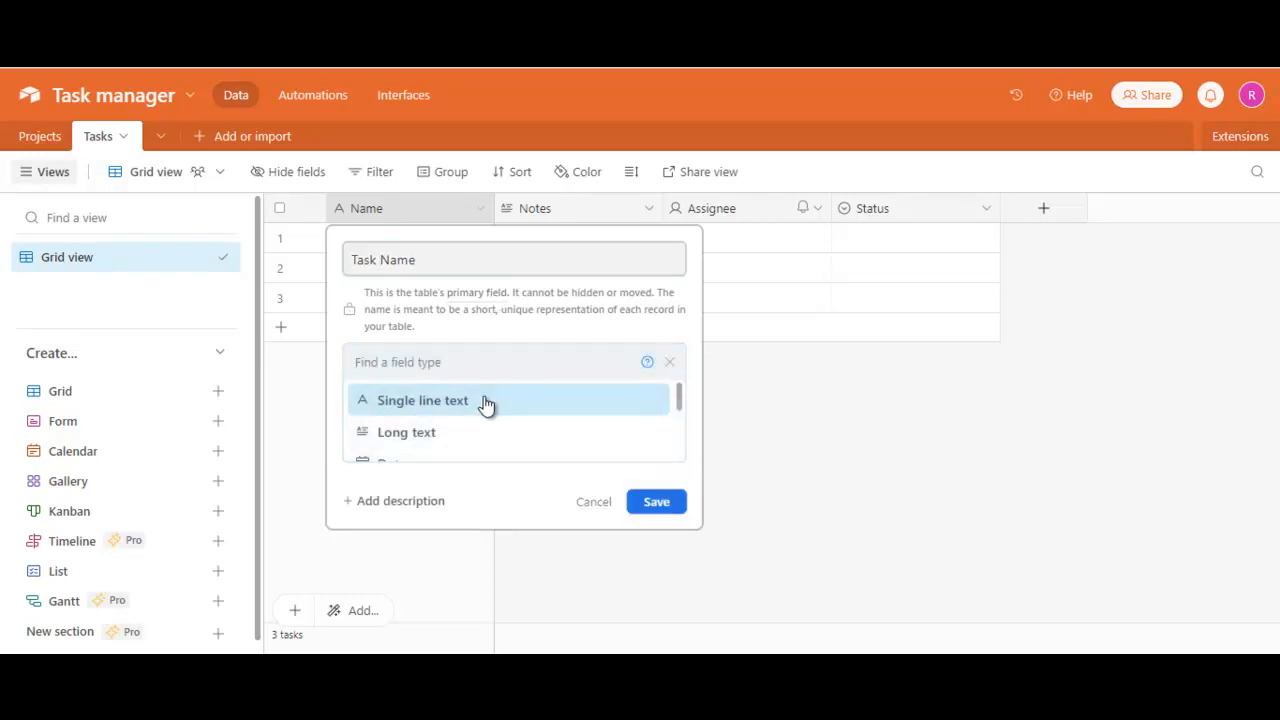
pyautogui.click(486, 402)
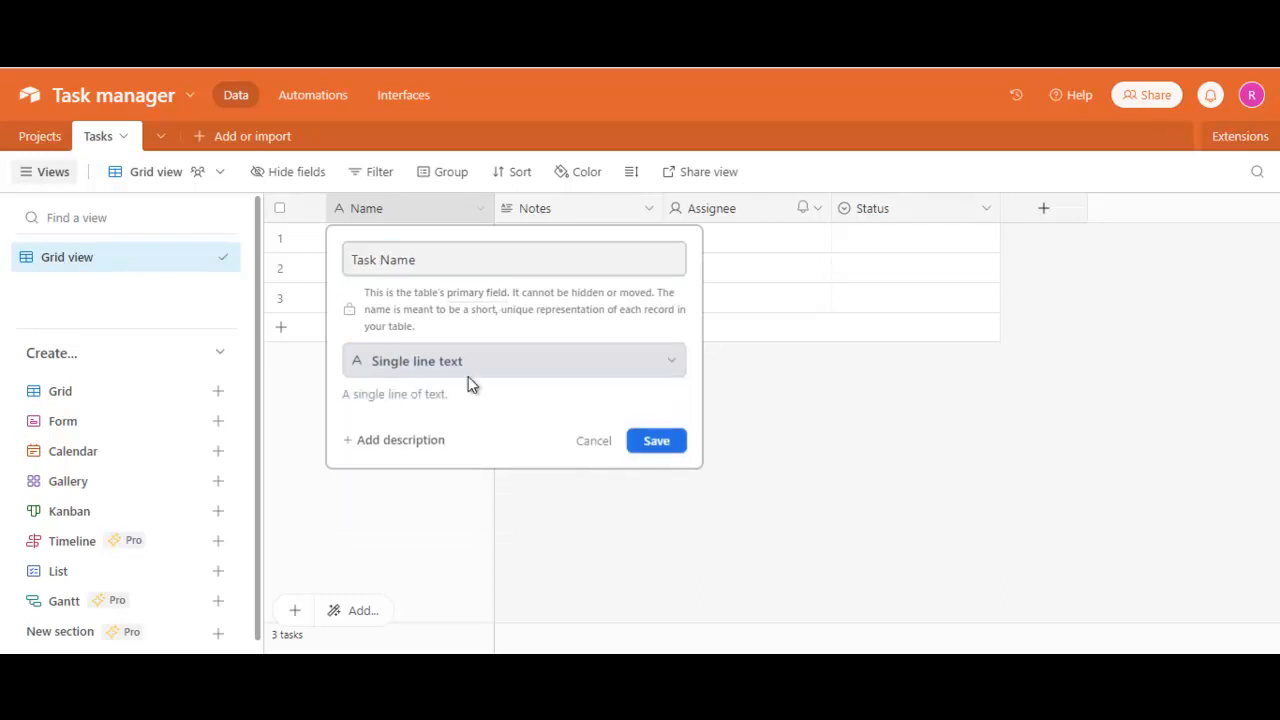
pyautogui.click(650, 441)
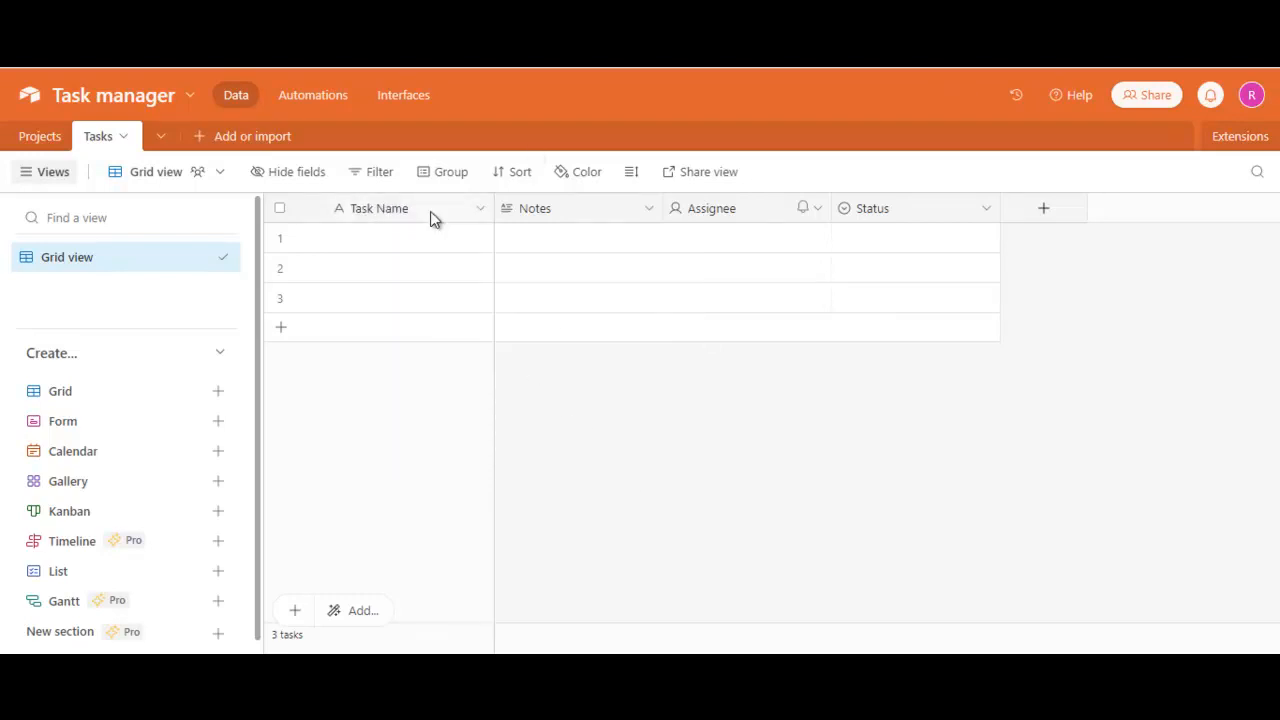
# - Rename the Notes field "Description", keeping it as a long text field
pyautogui.doubleClick(534, 213)
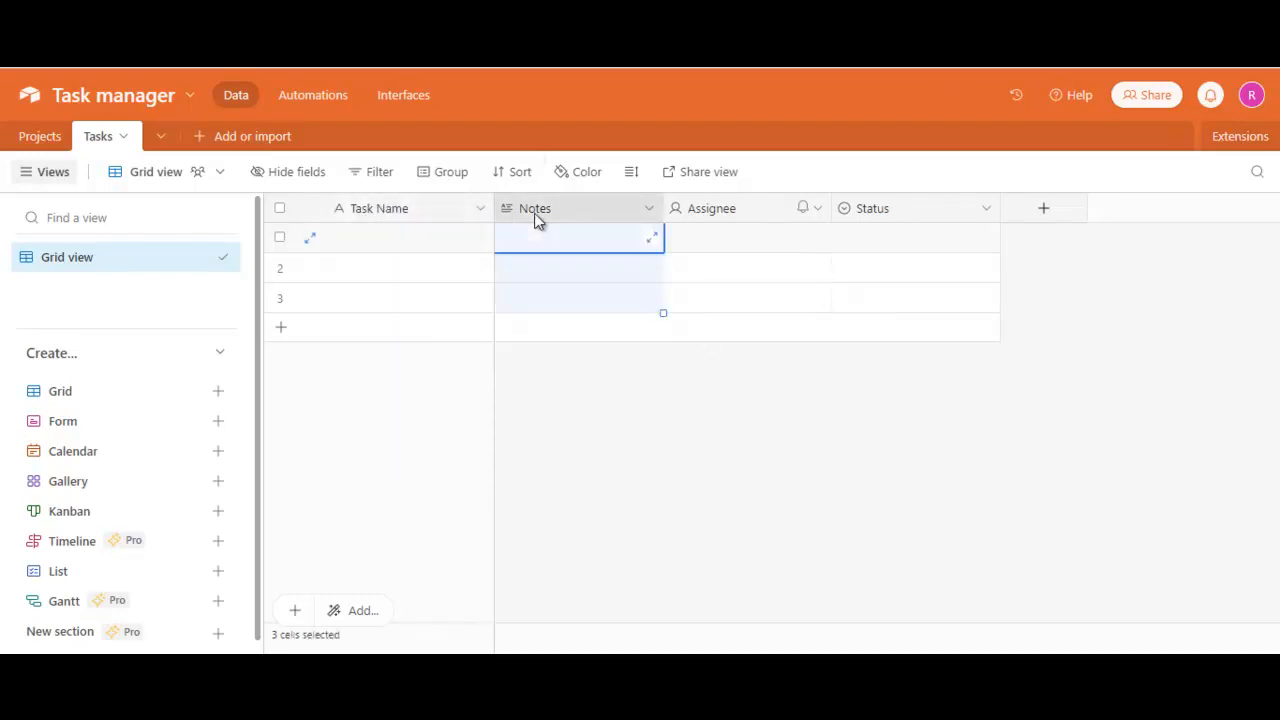
pyautogui.write('D')
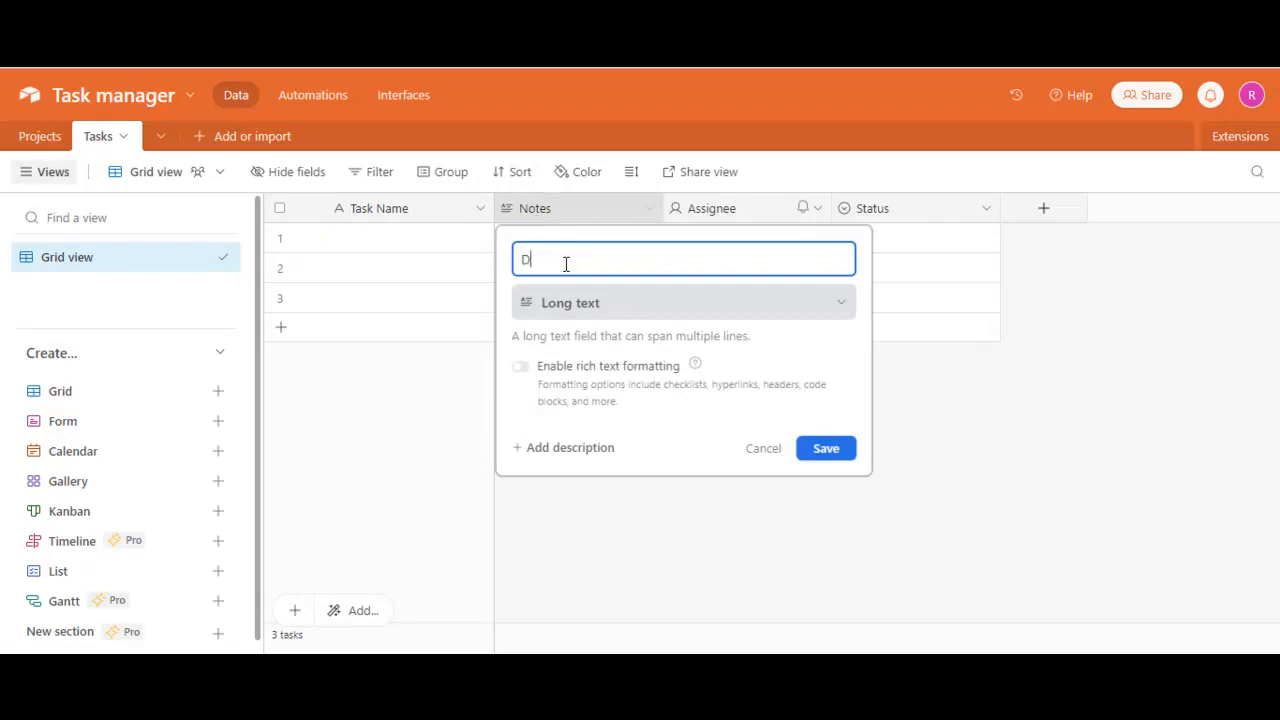
pyautogui.write('escription')
pyautogui.click(836, 452)
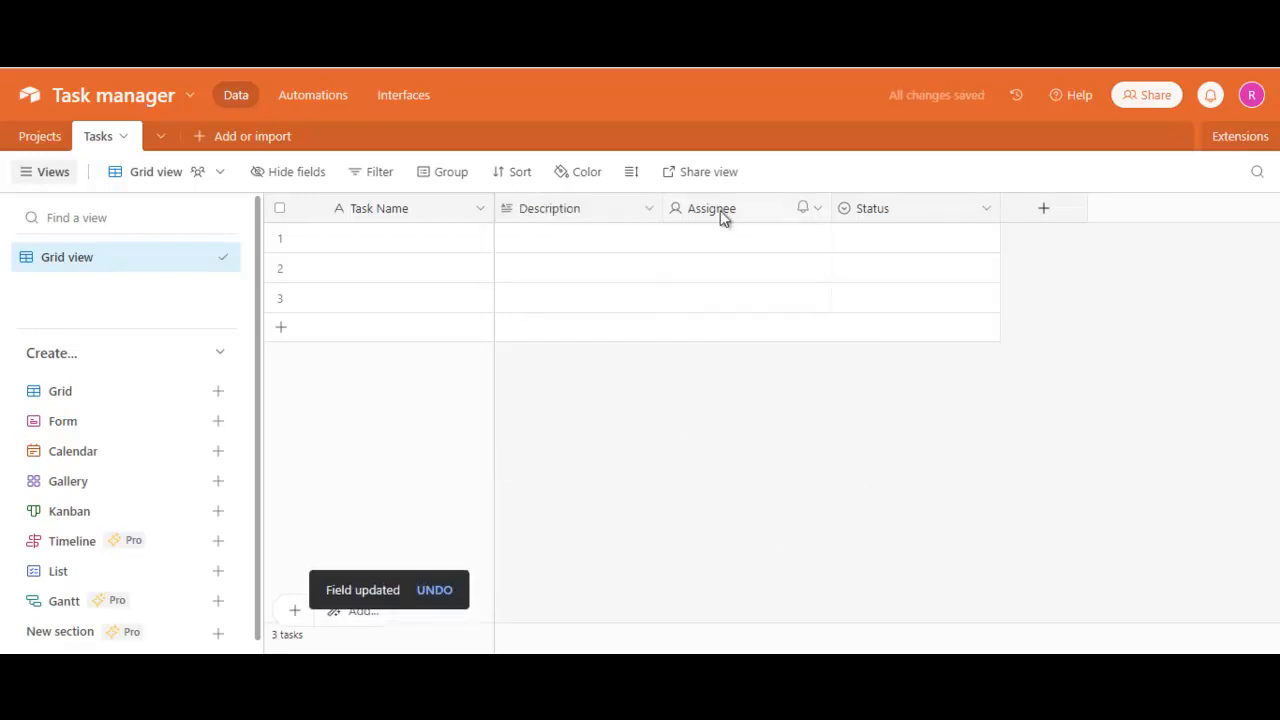
# - Delete the Assignee field from the Tasks table
pyautogui.click(820, 210)
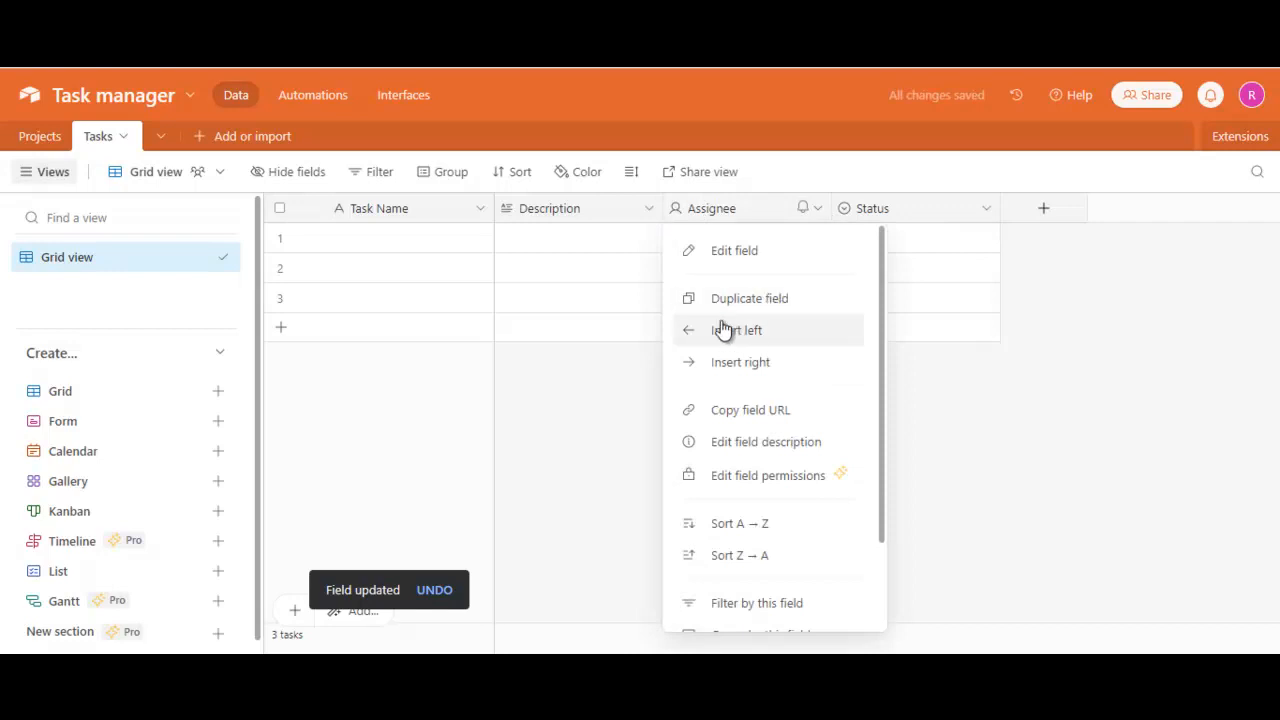
pyautogui.scroll(-2, 697, 280)
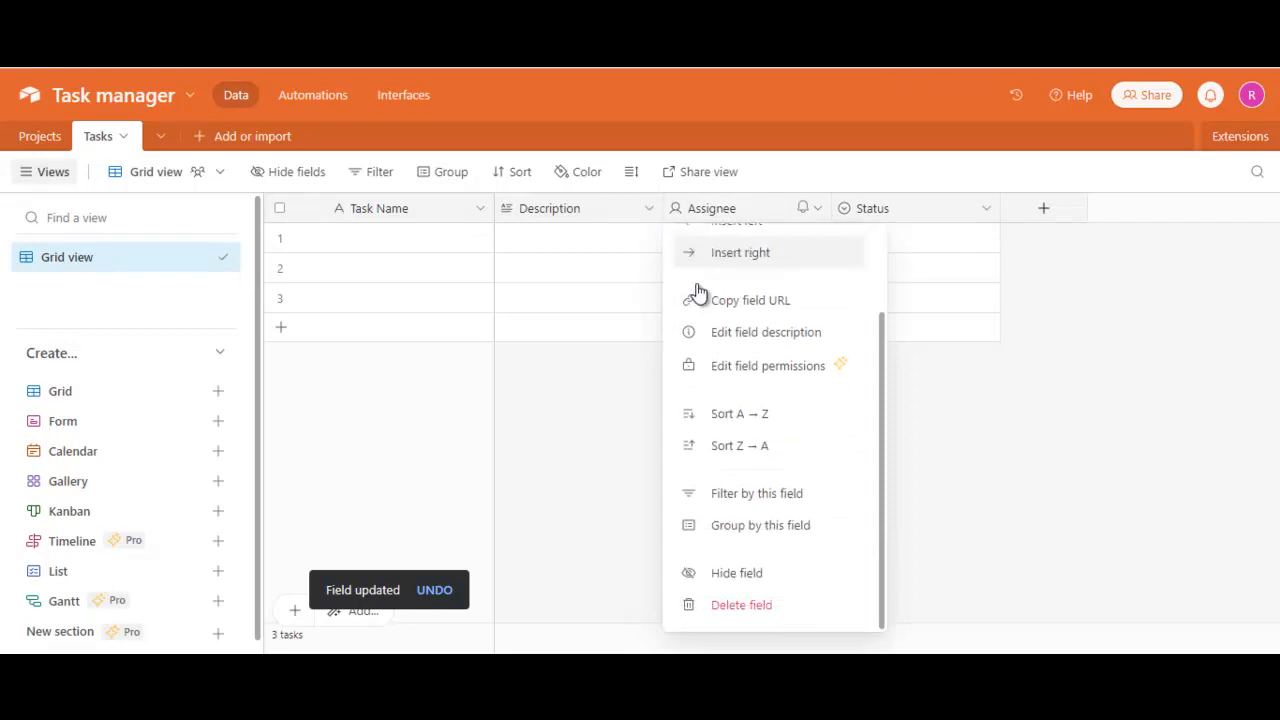
pyautogui.click(740, 605)
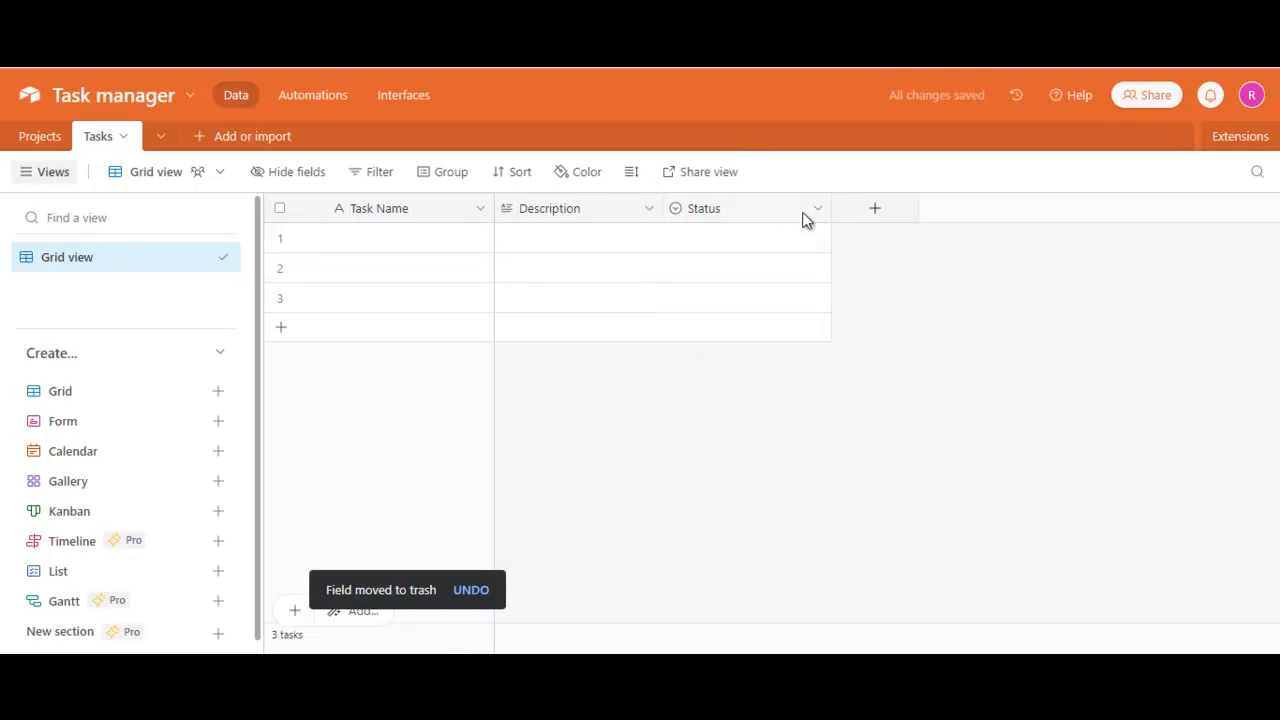
# - Review the Status field's single-select options and save the field without changing them
pyautogui.click(713, 209)
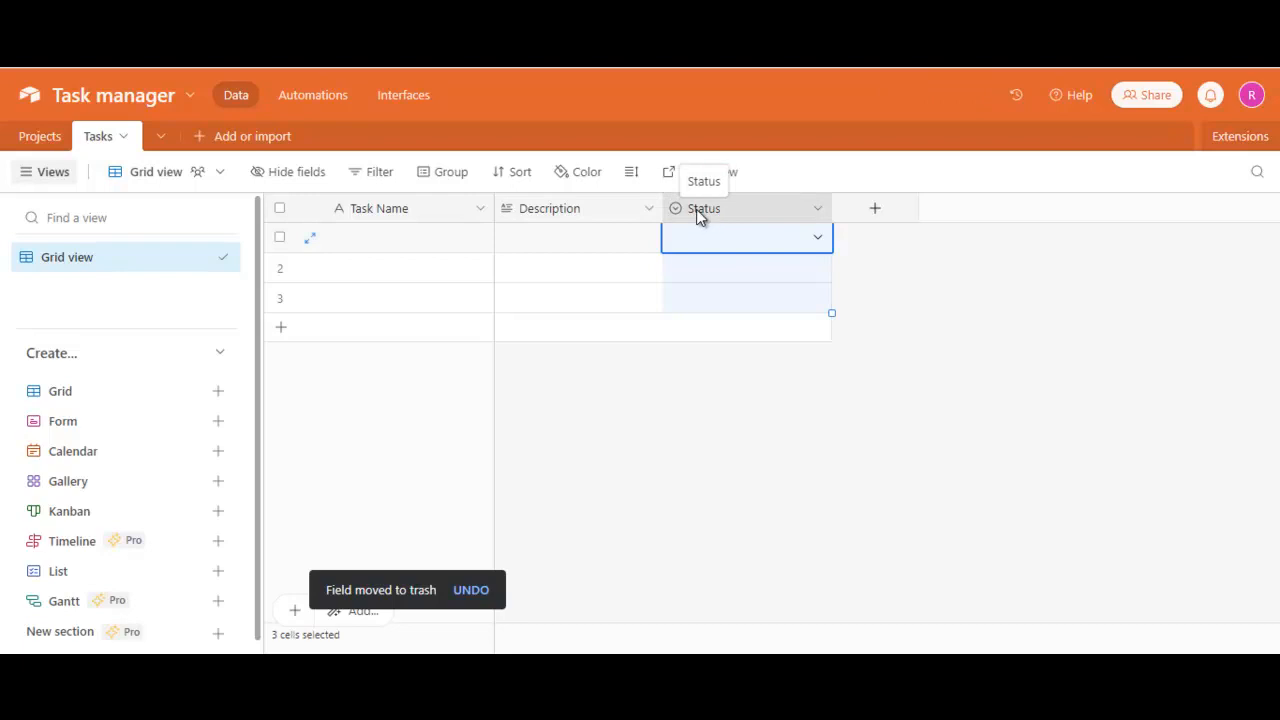
pyautogui.doubleClick(696, 209)
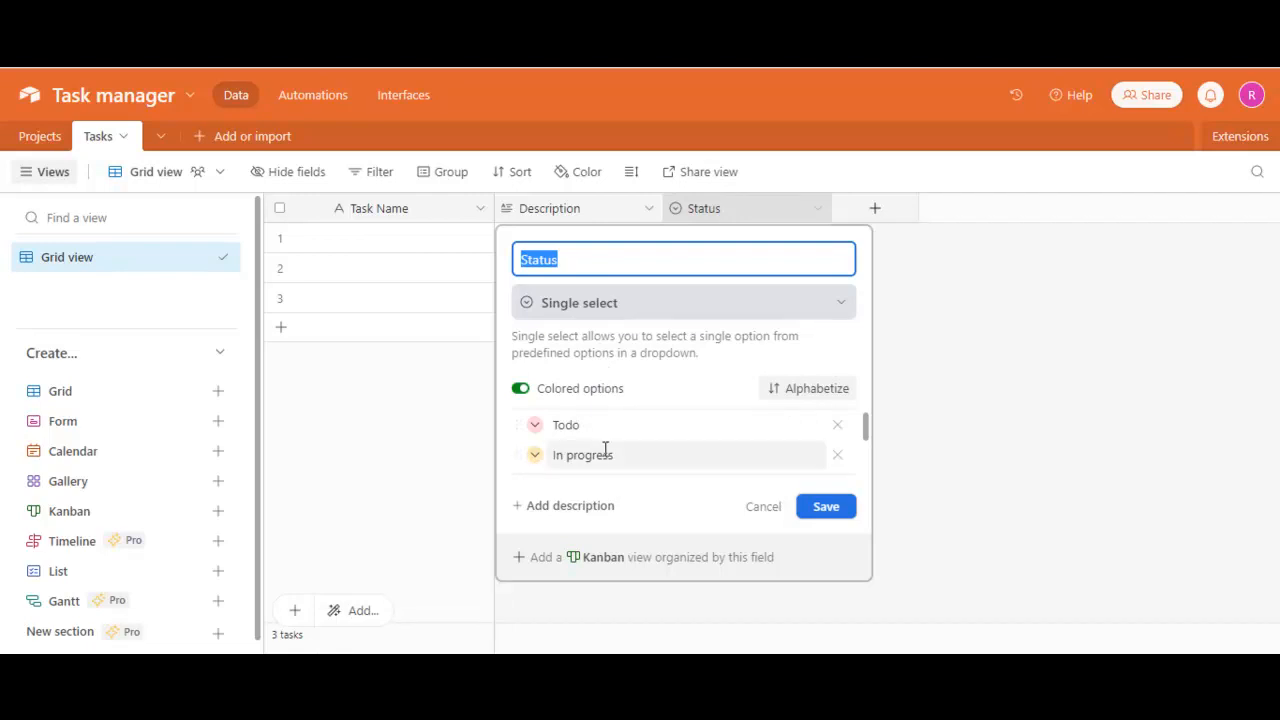
pyautogui.scroll(-1, 606, 451)
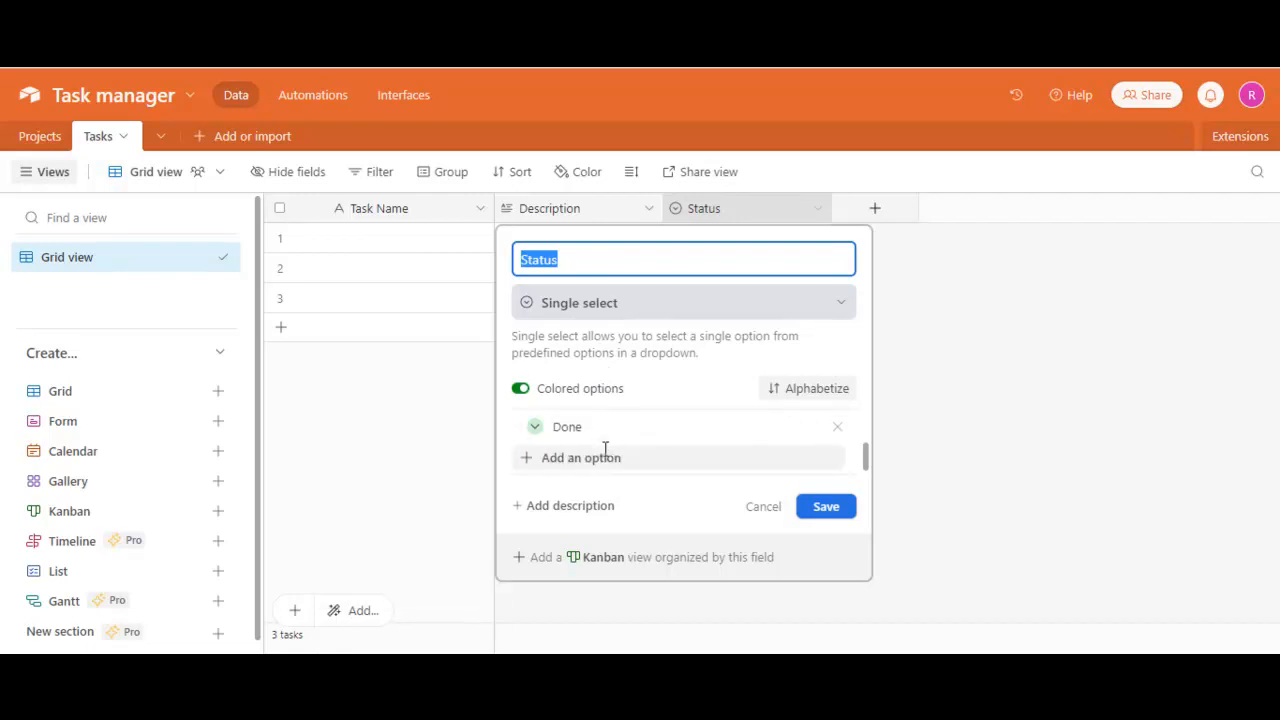
pyautogui.click(805, 507)
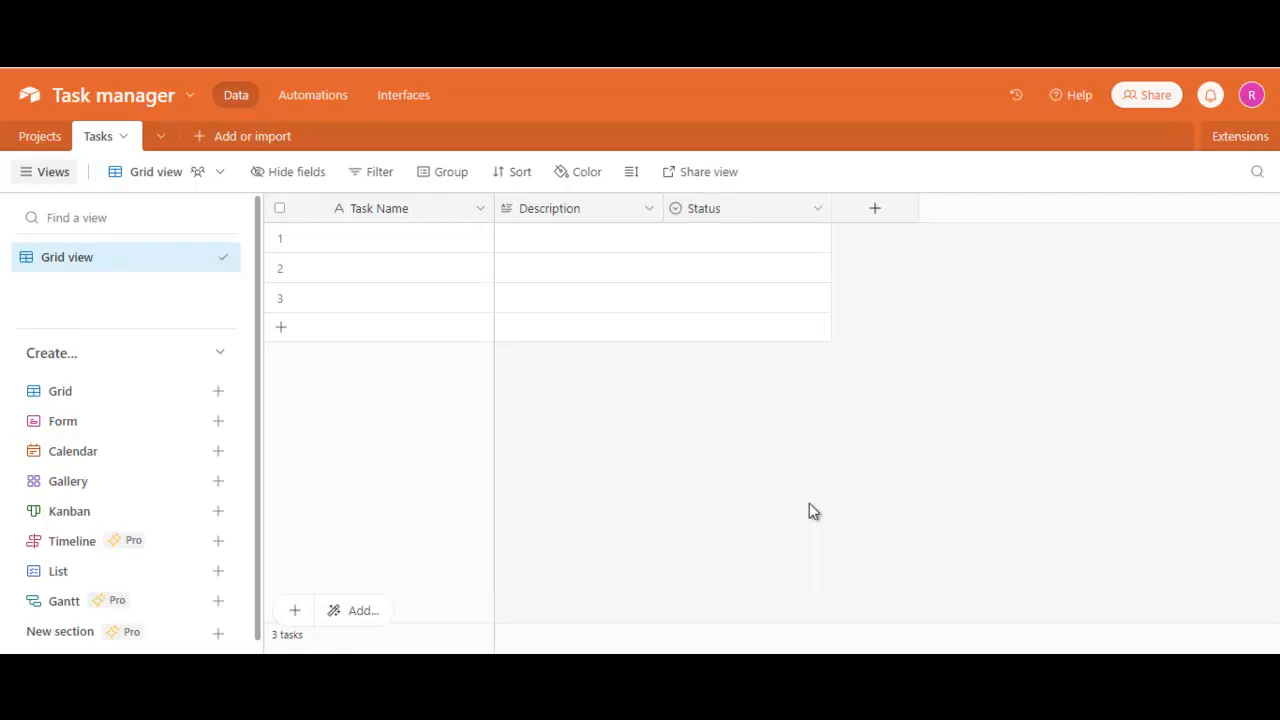
# - Add a field named "Owner" of type User after the Status field
pyautogui.click(872, 220)
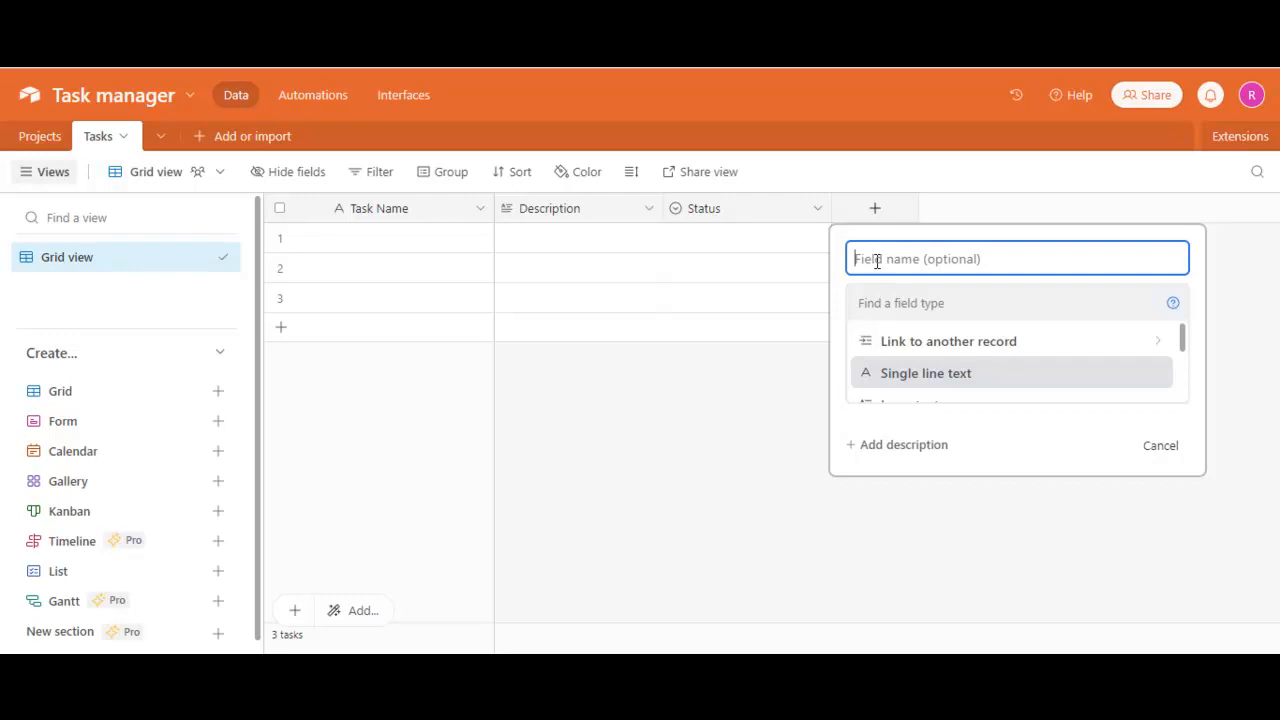
pyautogui.write('Owner')
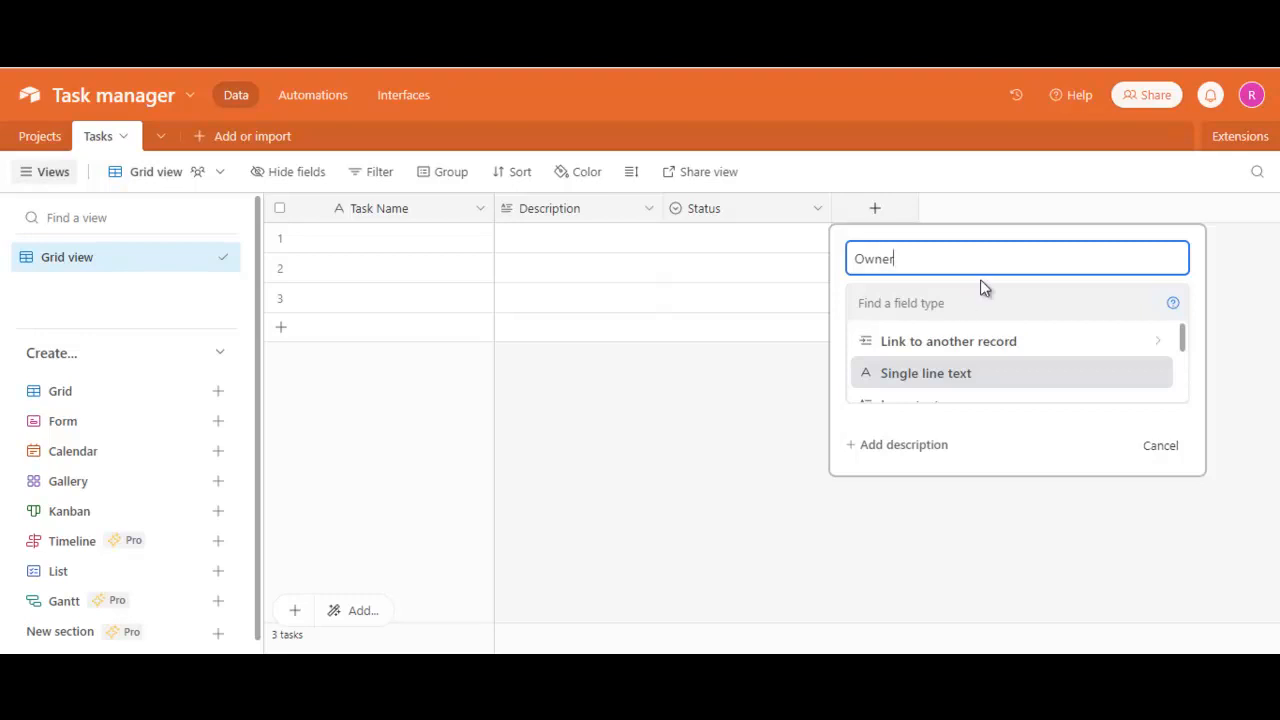
pyautogui.click(866, 303)
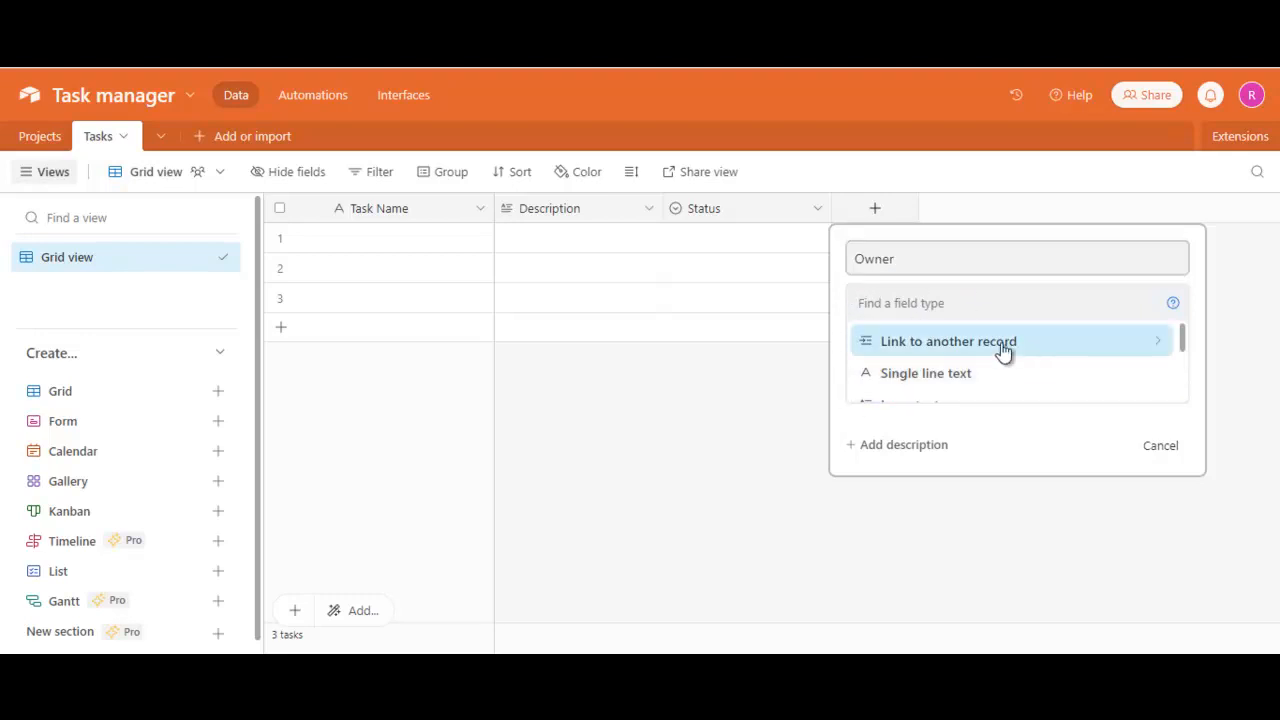
pyautogui.scroll(-3, 1034, 372)
pyautogui.click(958, 313)
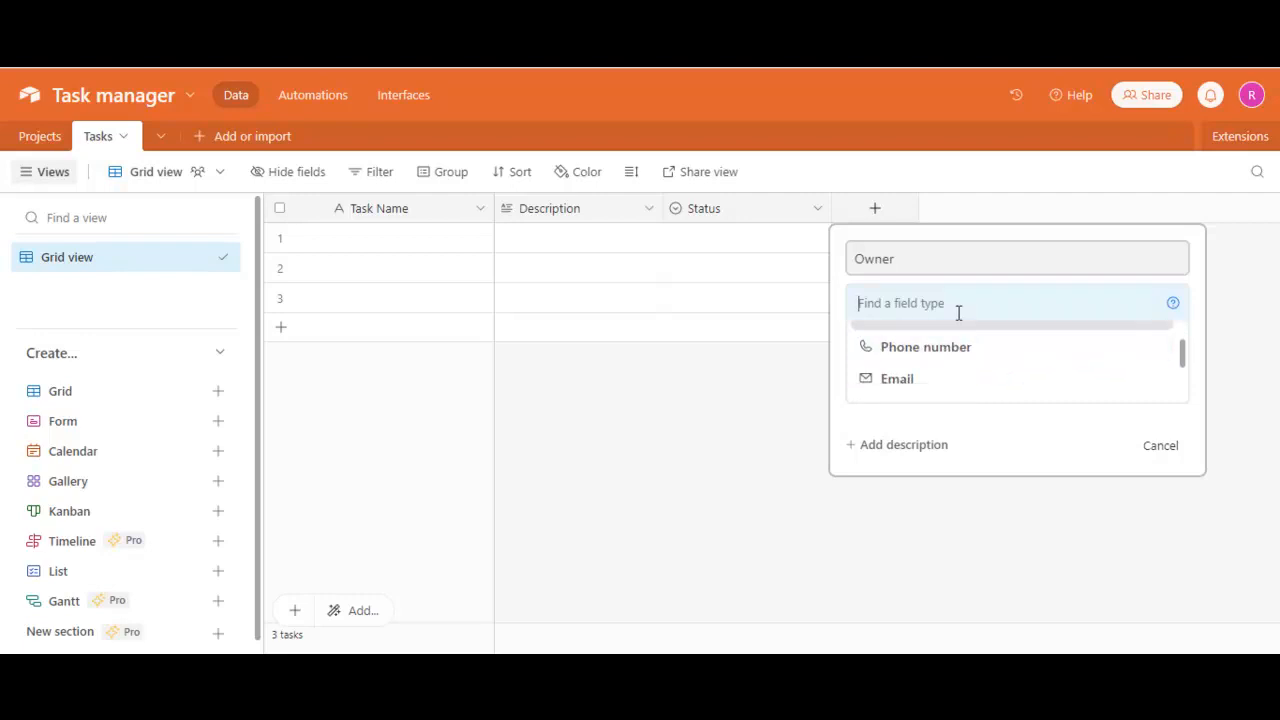
pyautogui.write('use')
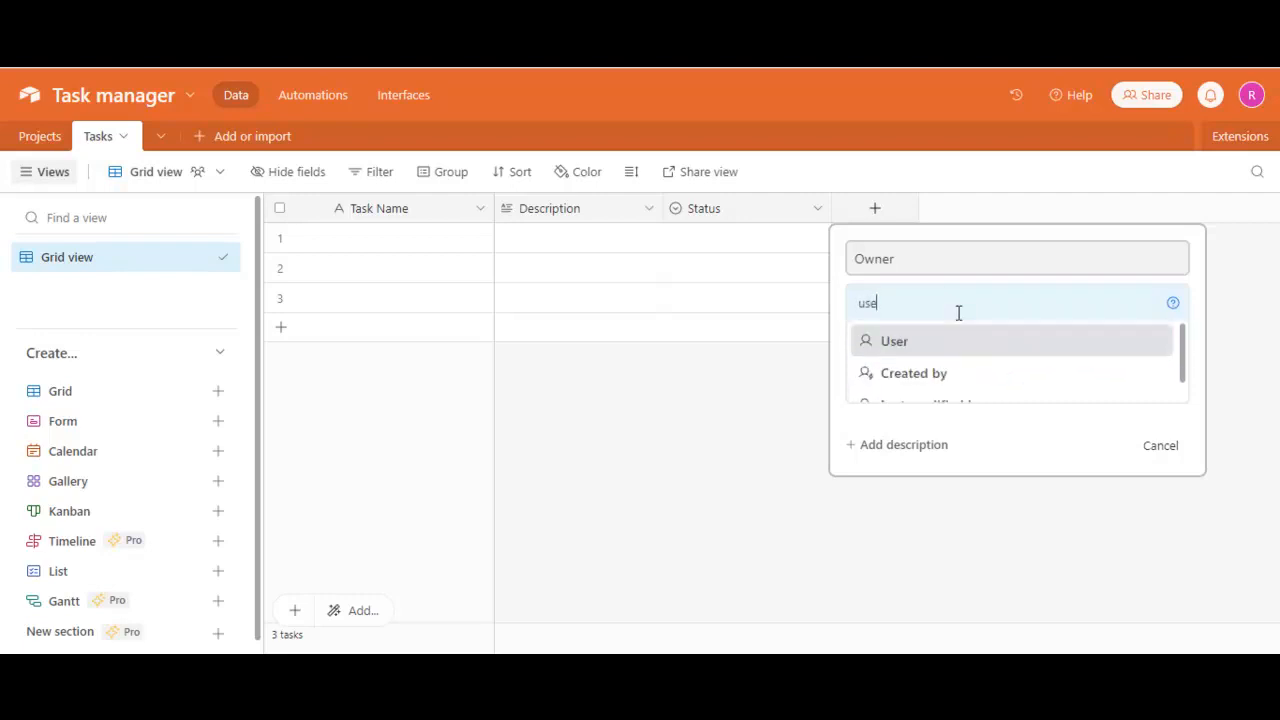
pyautogui.press('BackSpace')
pyautogui.press('BackSpace')
pyautogui.press('BackSpace')
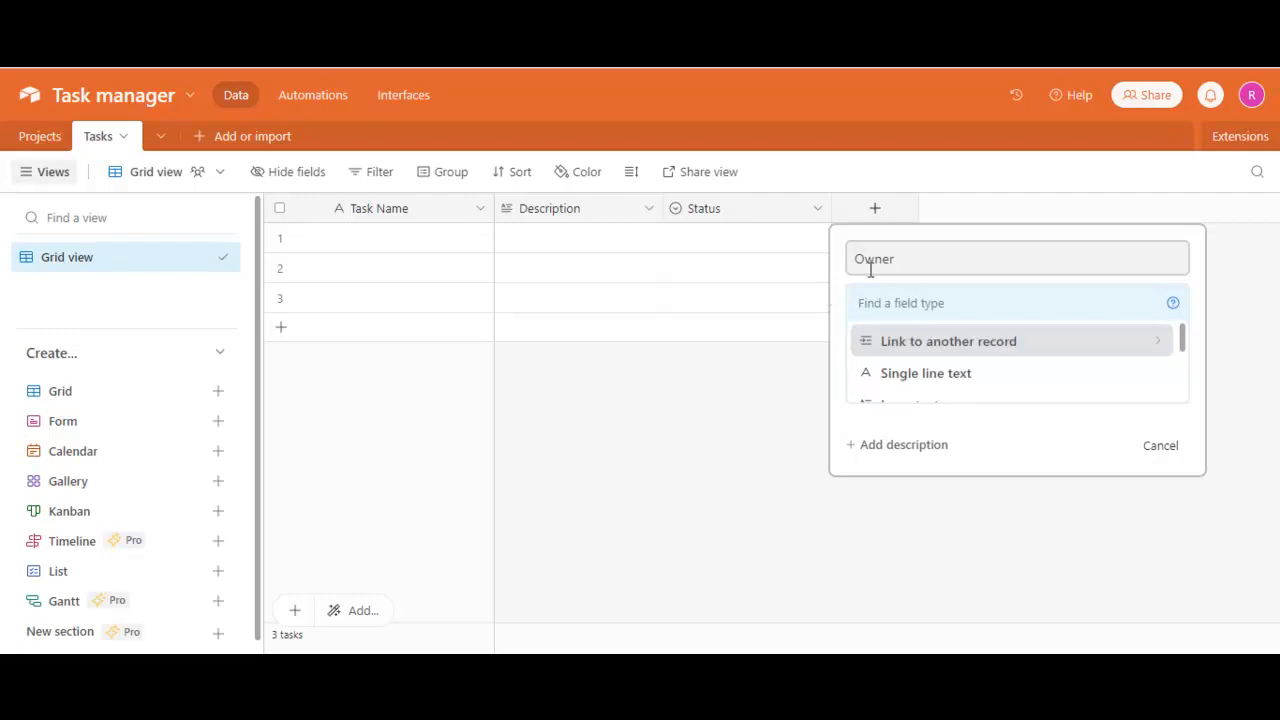
pyautogui.write('user')
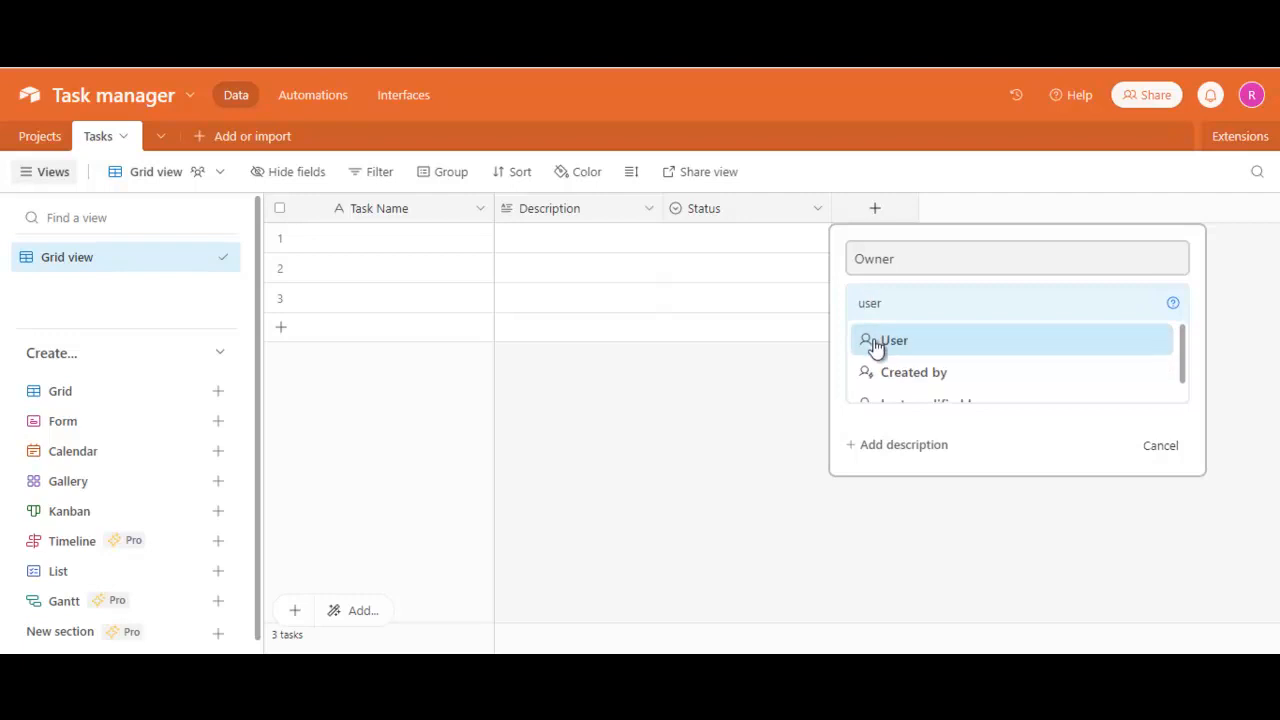
pyautogui.scroll(-1, 875, 346)
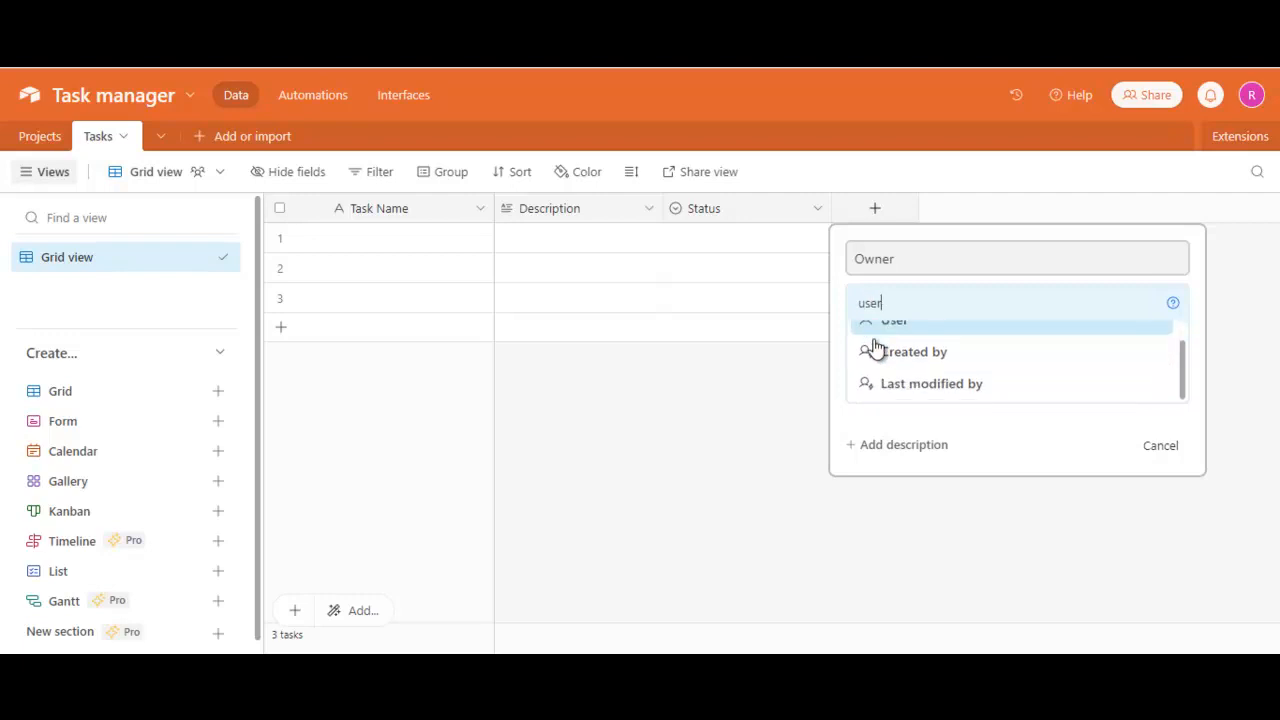
pyautogui.scroll(1, 880, 383)
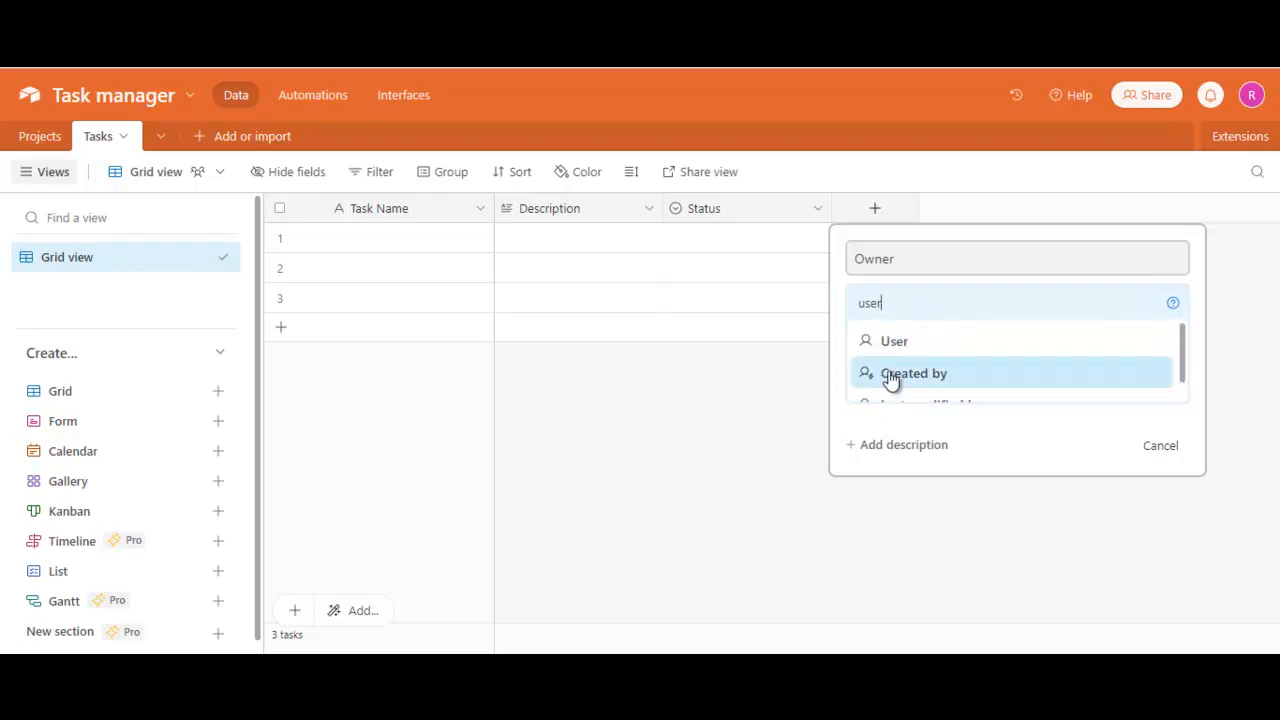
pyautogui.scroll(-1, 880, 390)
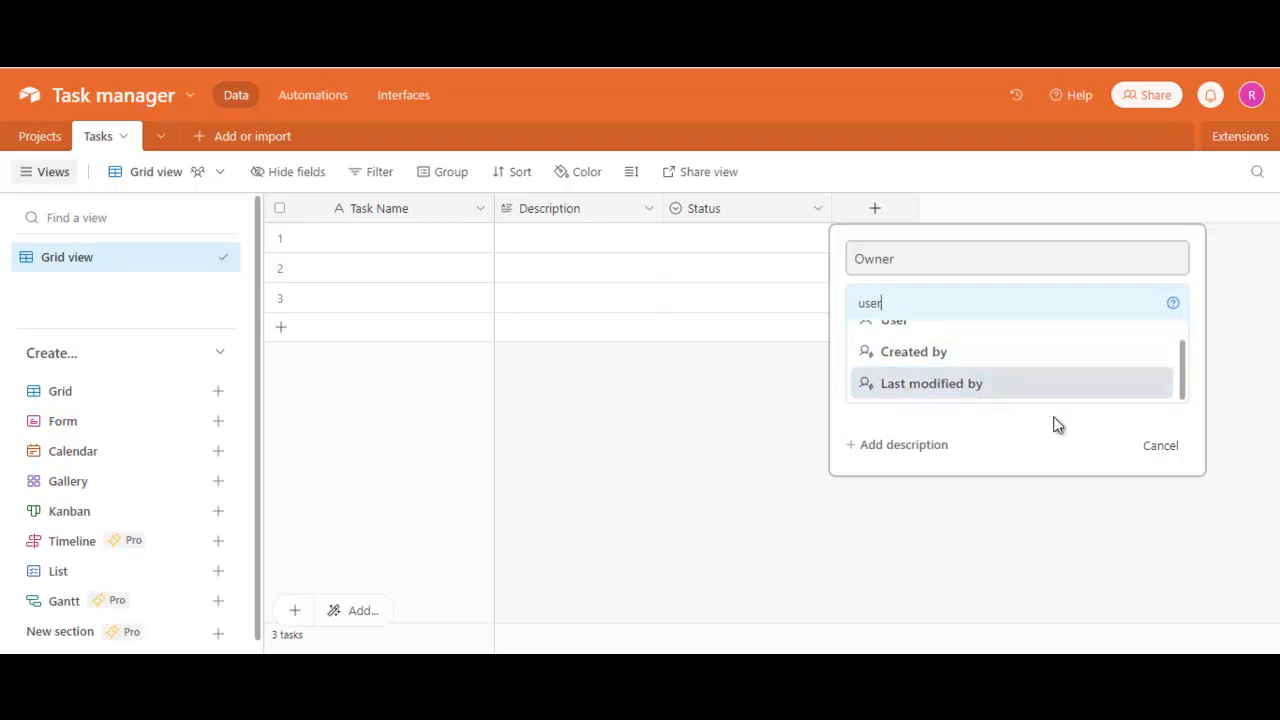
pyautogui.scroll(1, 888, 378)
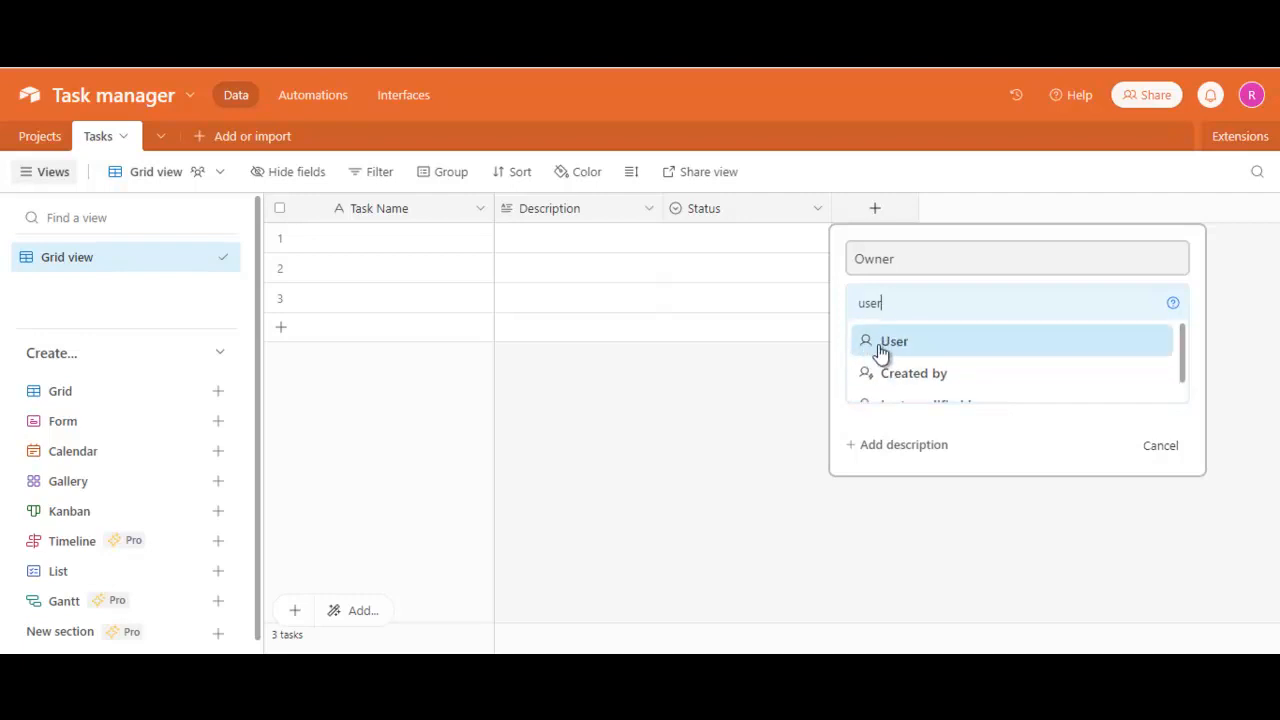
pyautogui.click(880, 352)
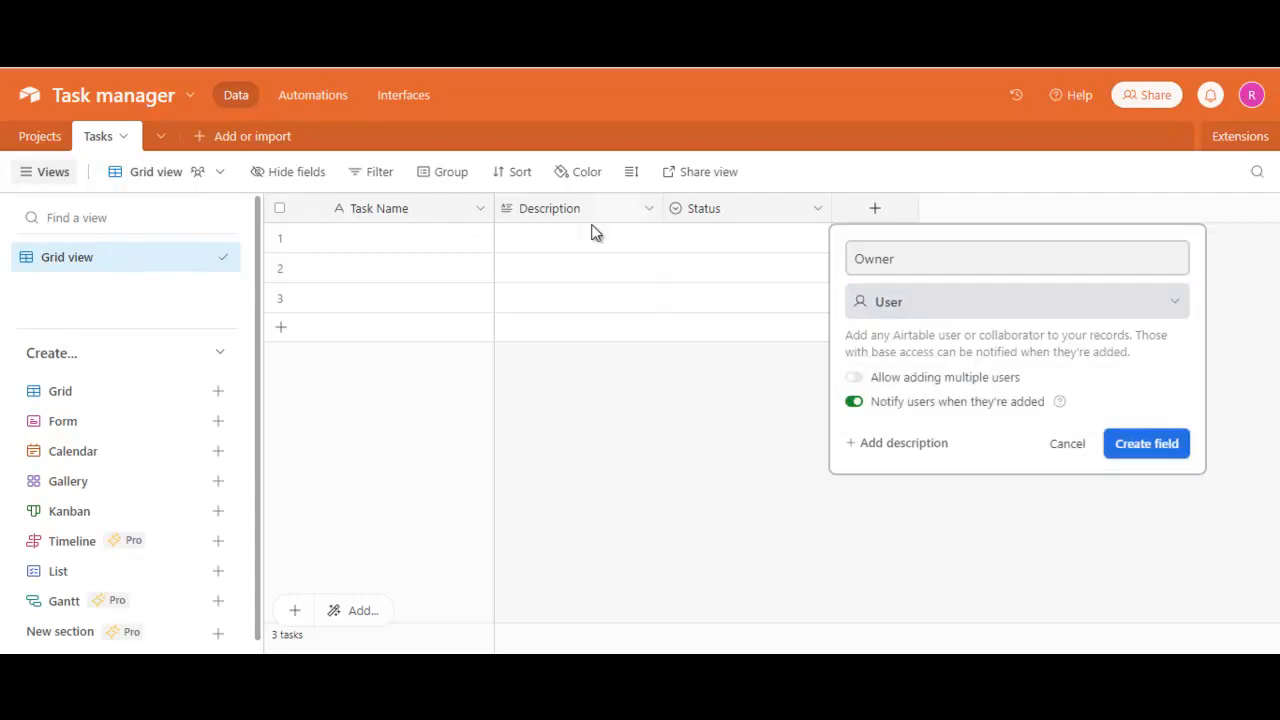
pyautogui.click(1148, 444)
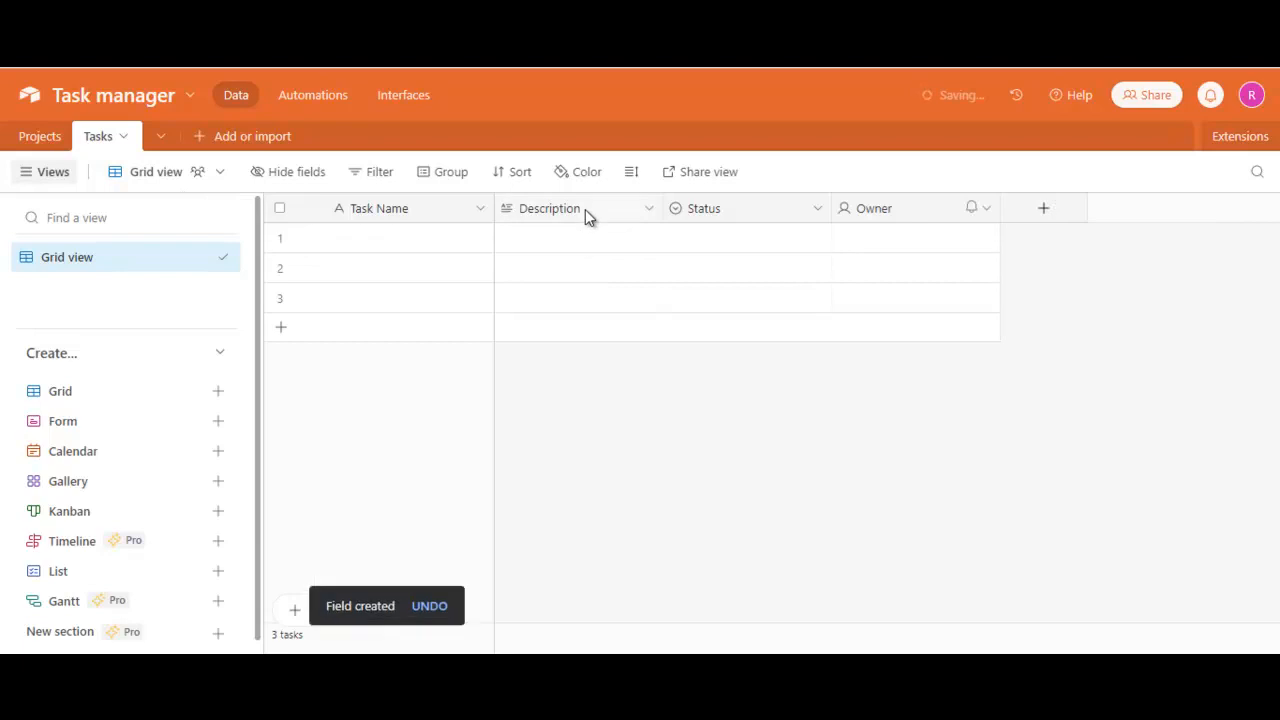
# - Add a field named "Last Updated At" of type Last modified time after the Owner field
pyautogui.click(1040, 210)
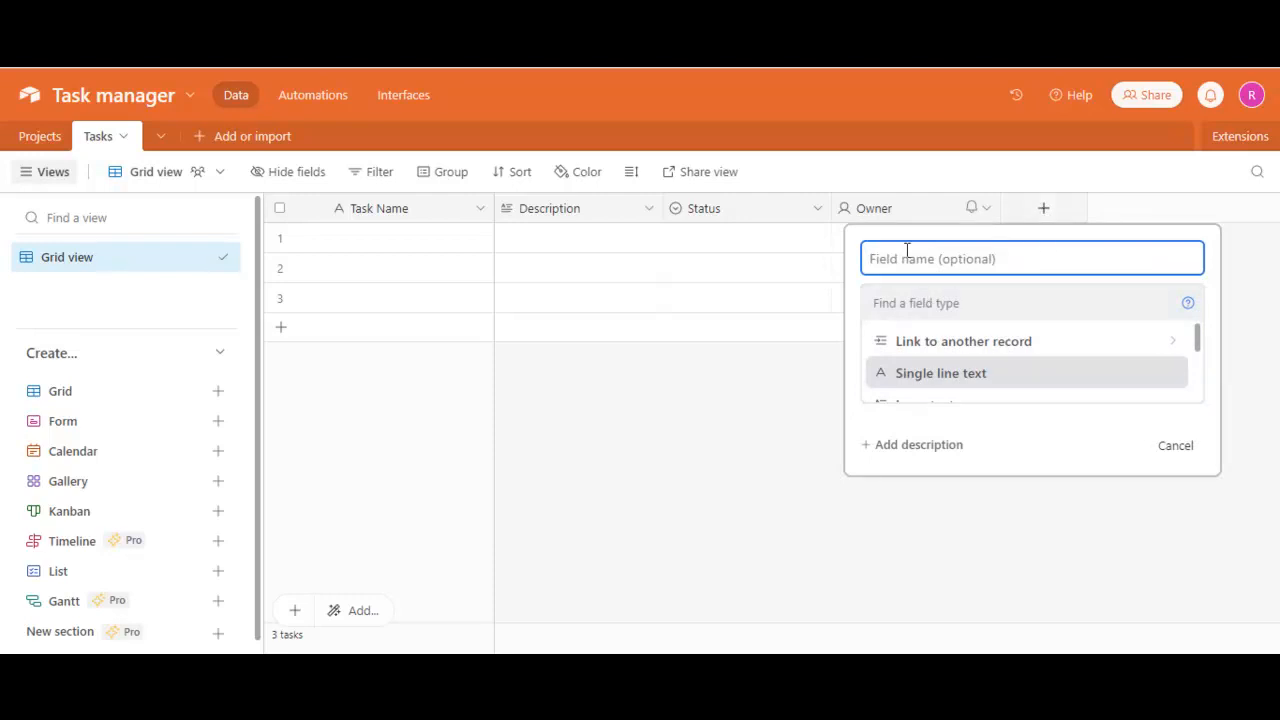
pyautogui.write('Last Updat')
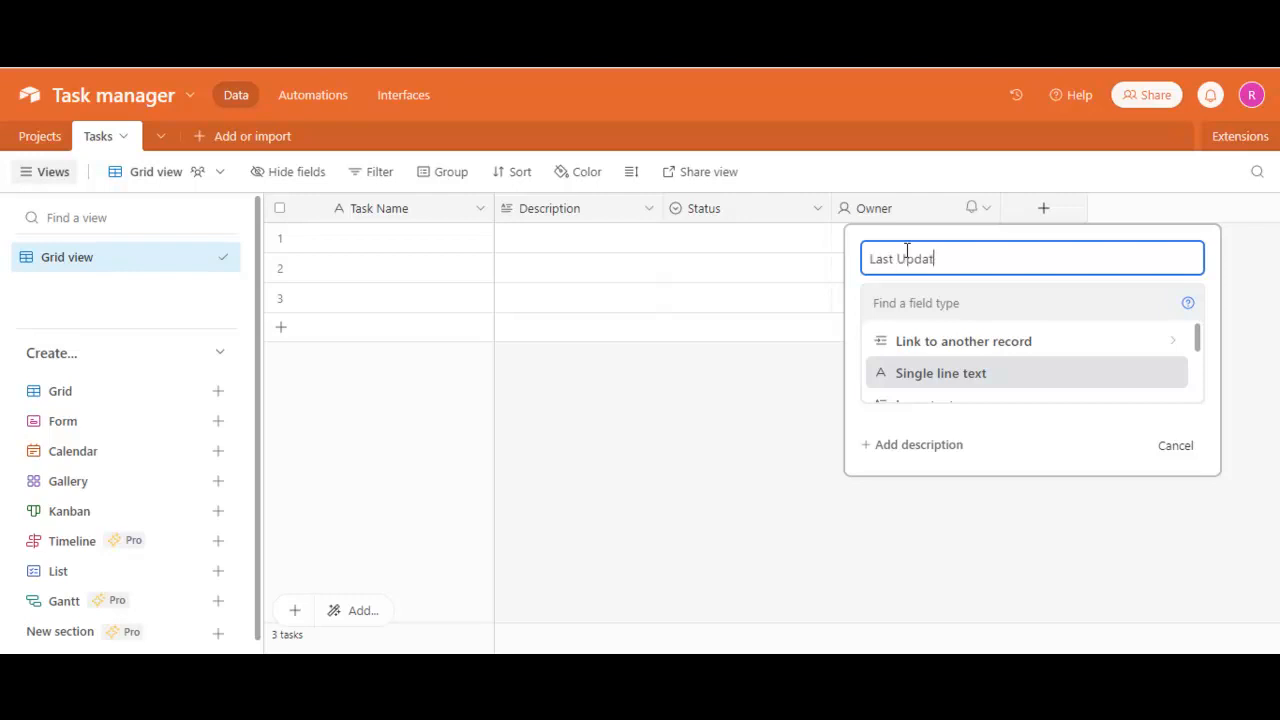
pyautogui.write('ed At')
pyautogui.click(920, 296)
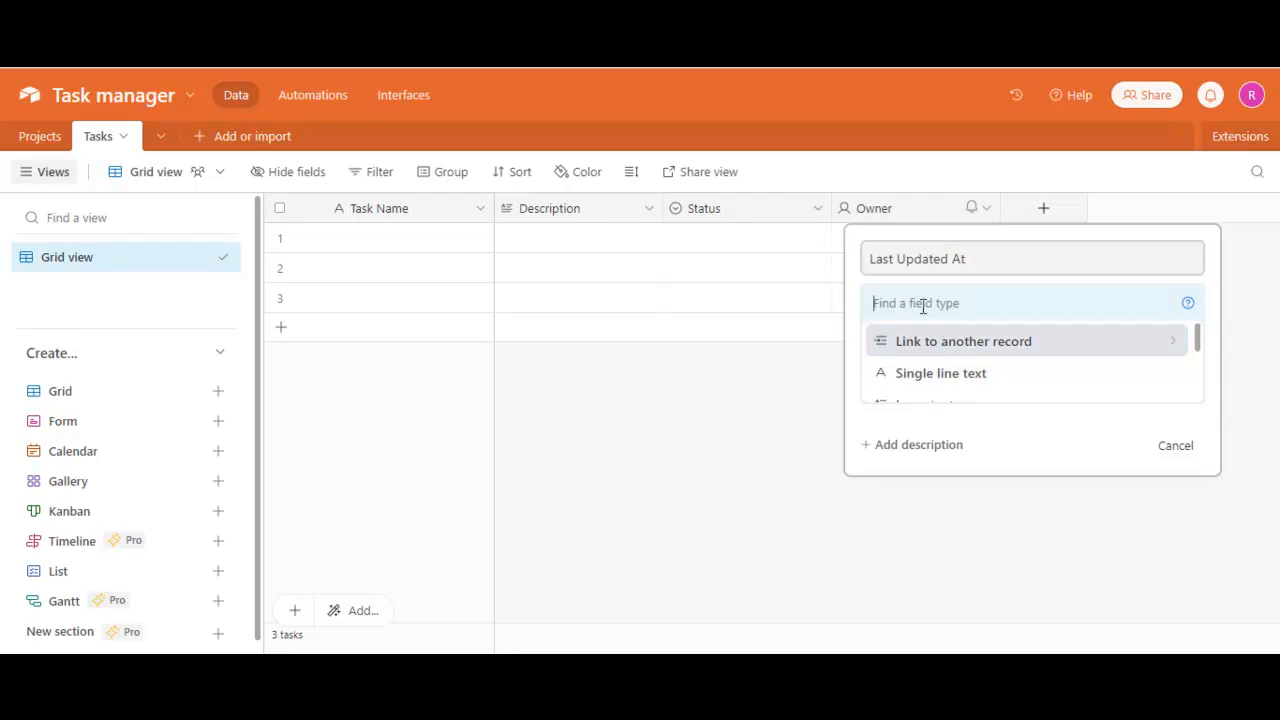
pyautogui.write('last')
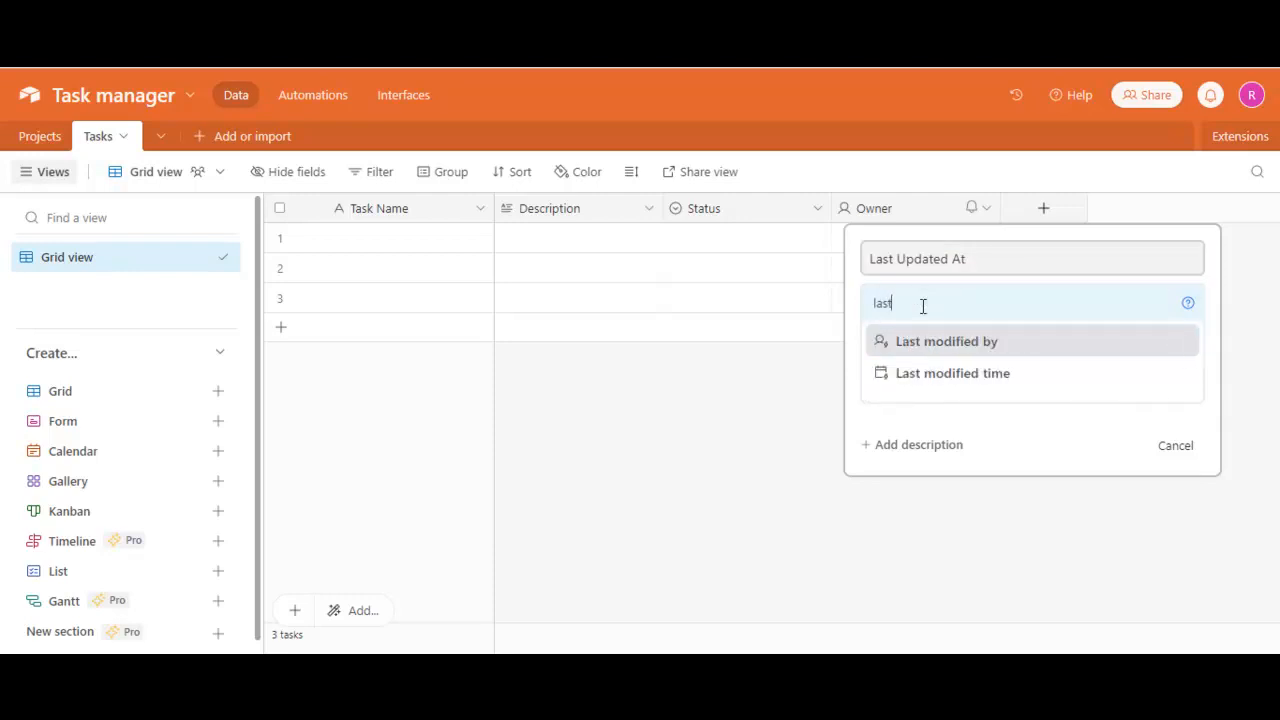
pyautogui.click(967, 376)
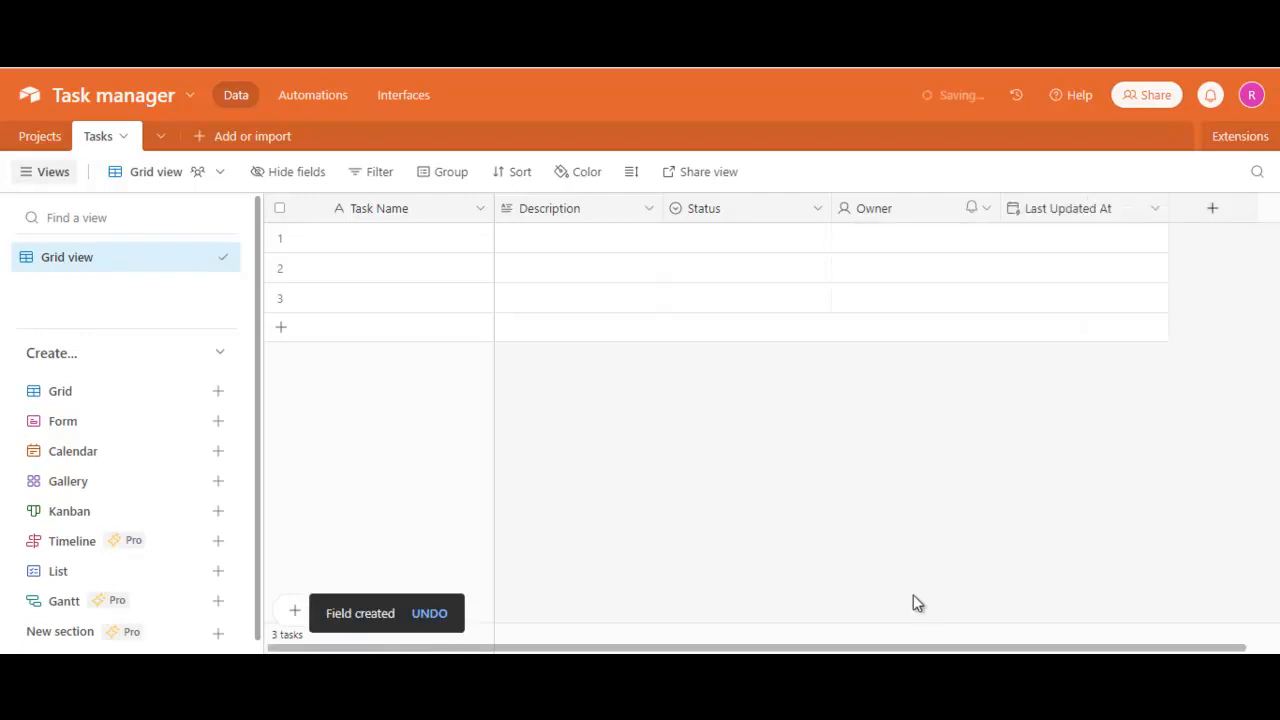
# - Add a field named "Completed At" of type Date after the Last Updated At field
pyautogui.click(1209, 210)
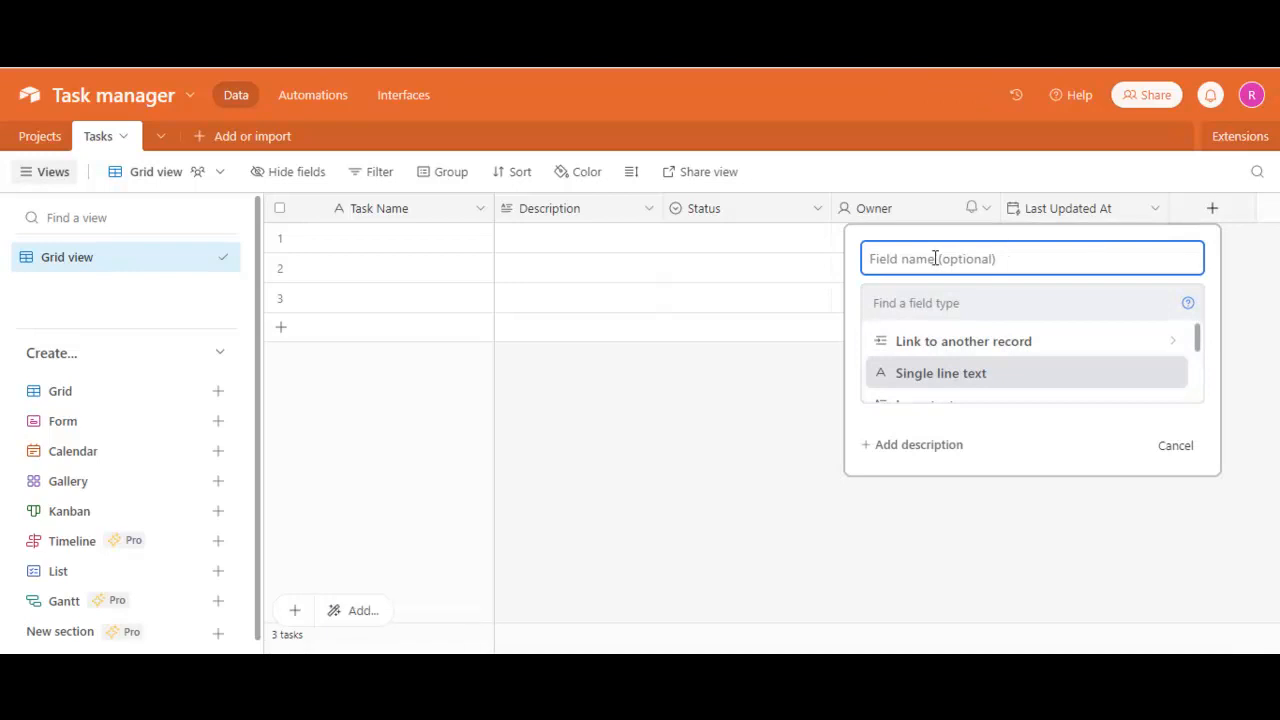
pyautogui.write('Completed')
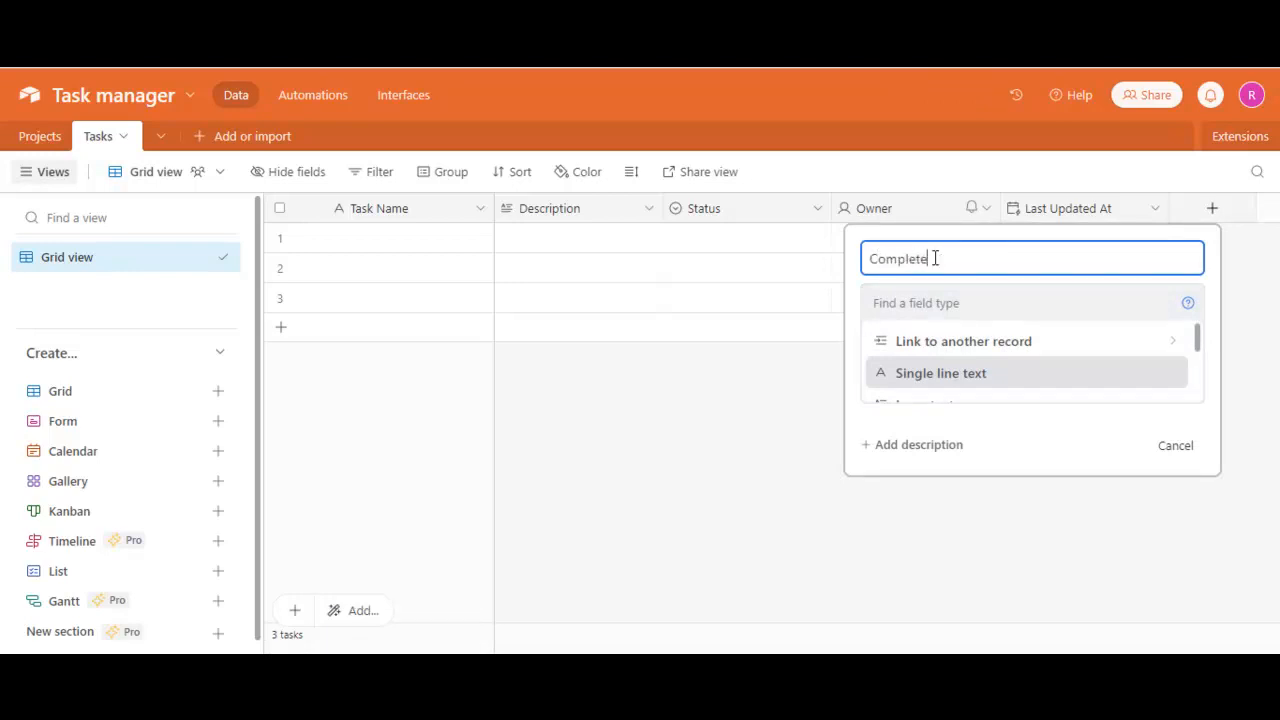
pyautogui.write(' At')
pyautogui.click(934, 294)
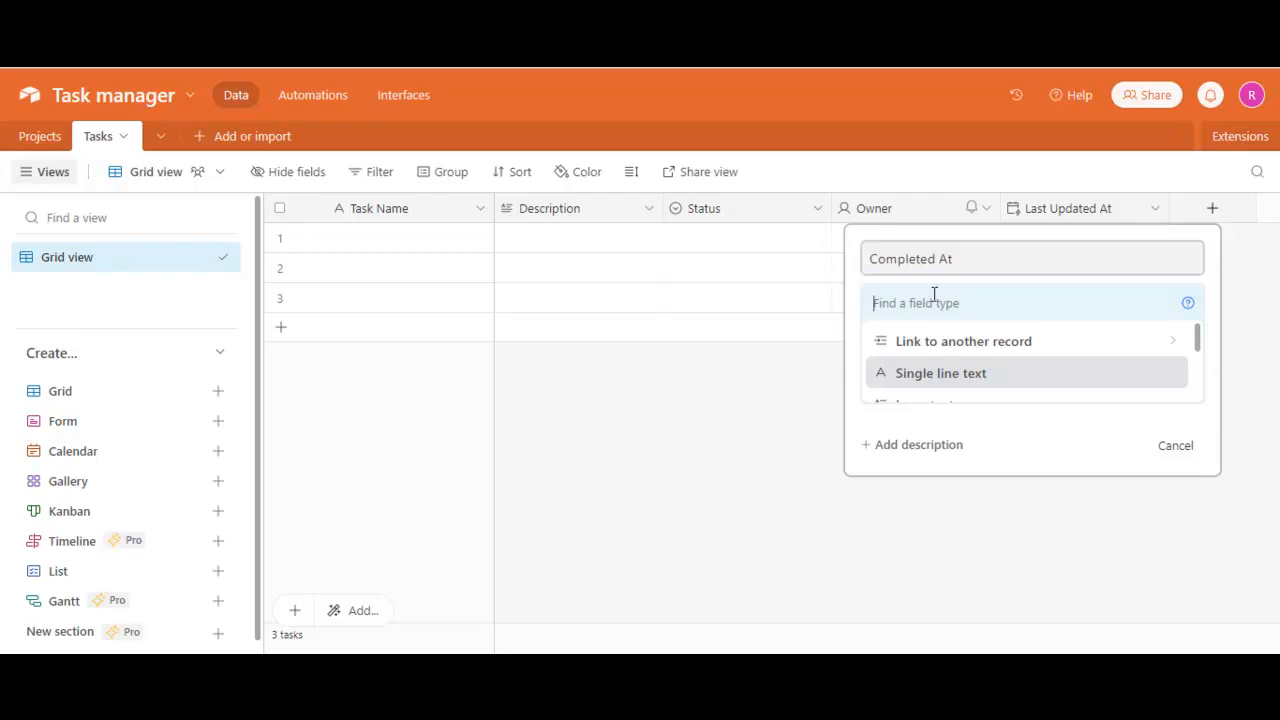
pyautogui.write('Date')
pyautogui.click(912, 343)
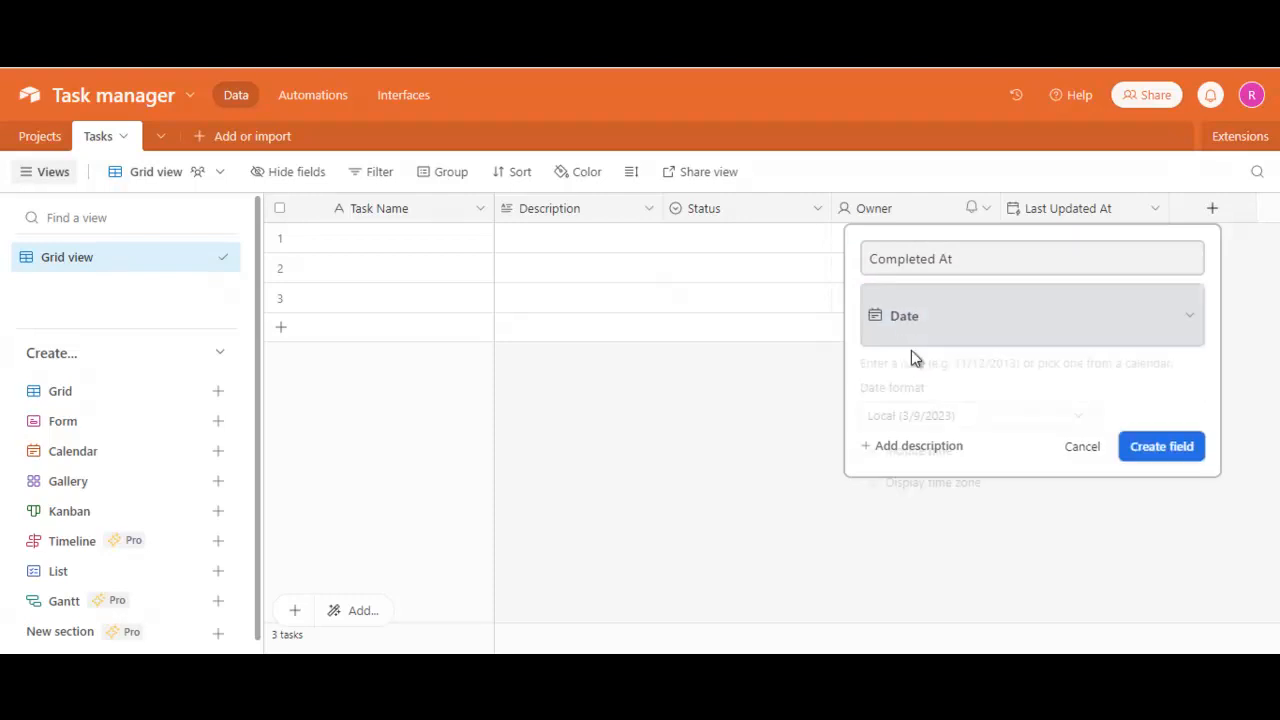
pyautogui.click(1131, 503)
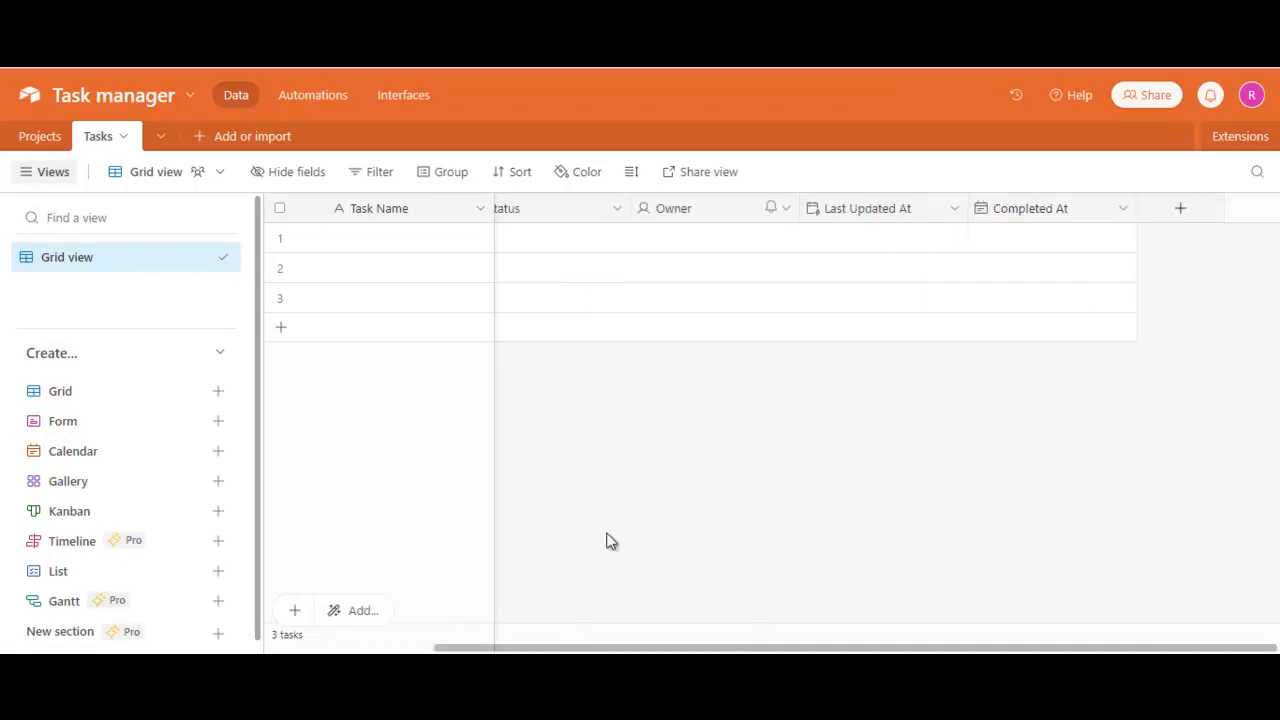
pyautogui.moveTo(526, 647); pyautogui.dragTo(735, 643)
pyautogui.click(42, 135)
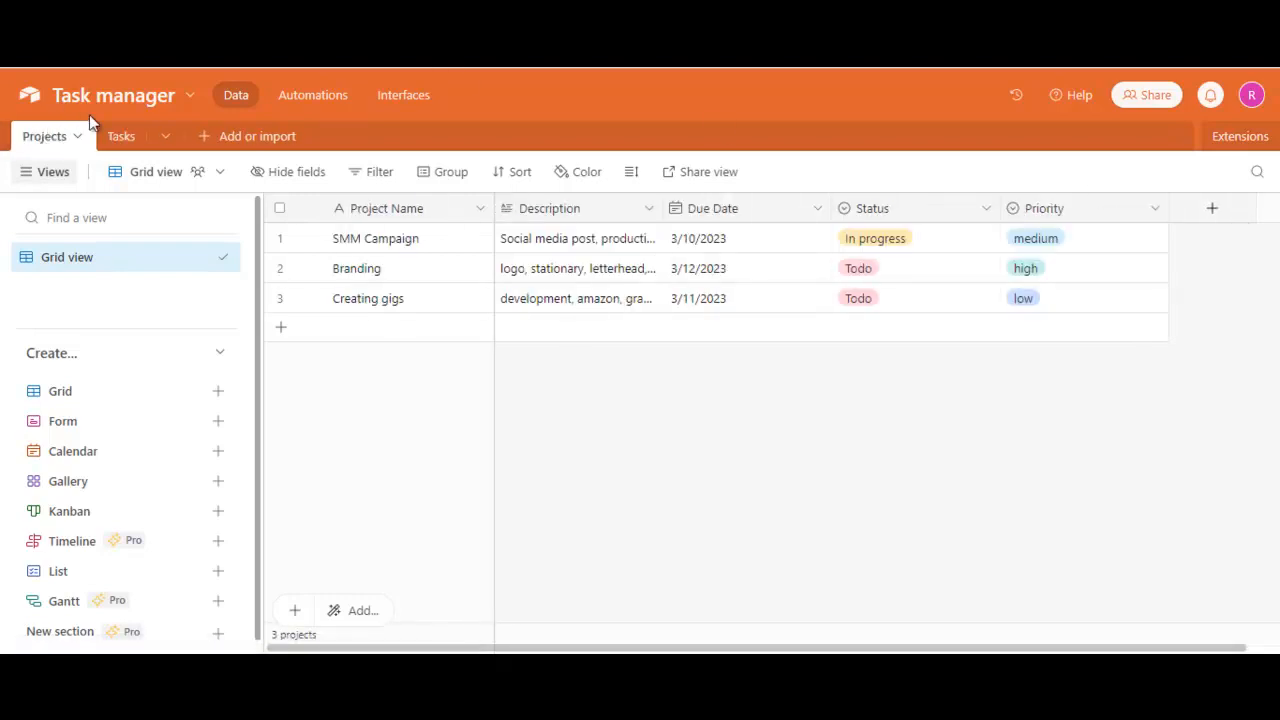
pyautogui.click(121, 136)
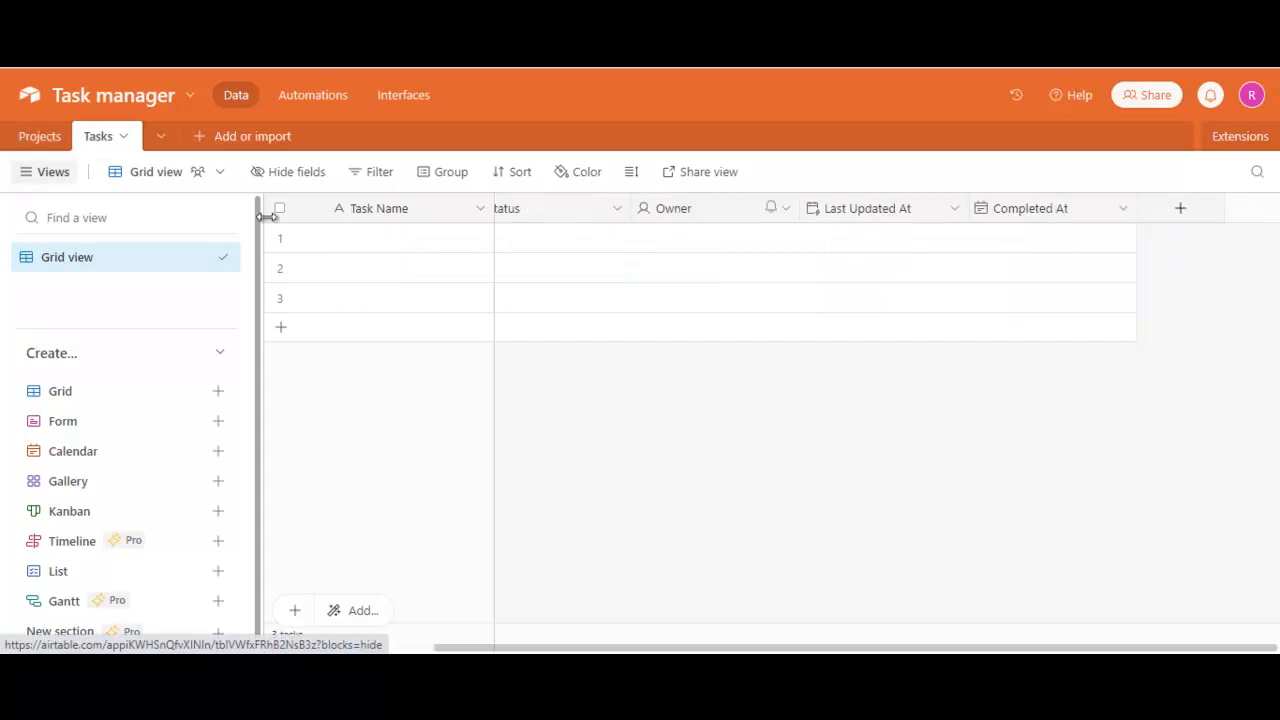
pyautogui.click(40, 135)
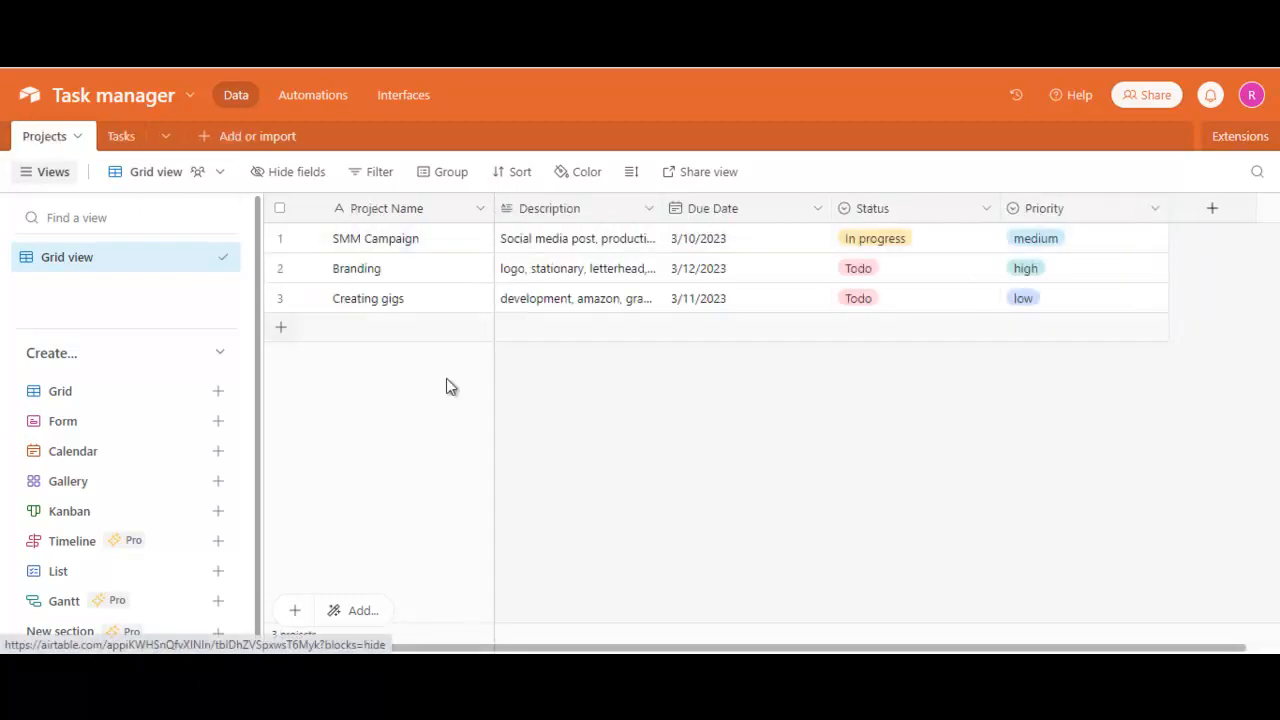
pyautogui.click(126, 142)
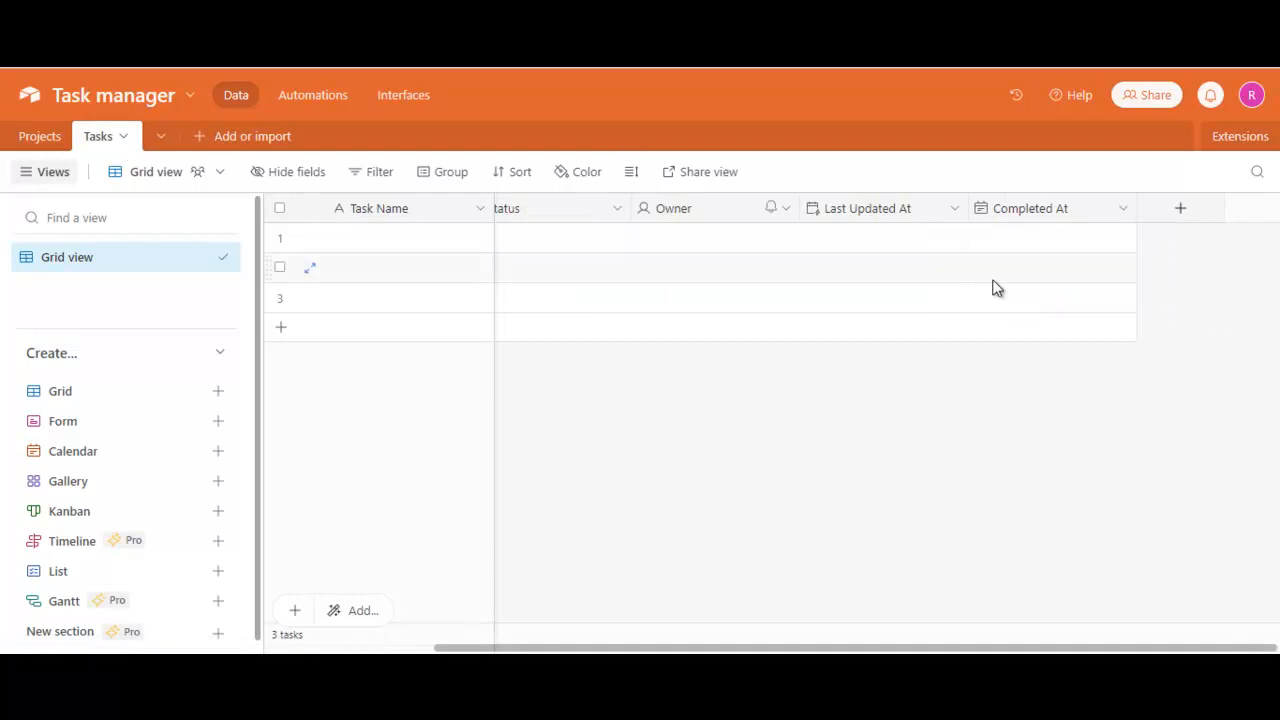
# - Add a field named "part of Project" to the Tasks table that links to Projects, with linking to multiple records turned off
pyautogui.click(1178, 212)
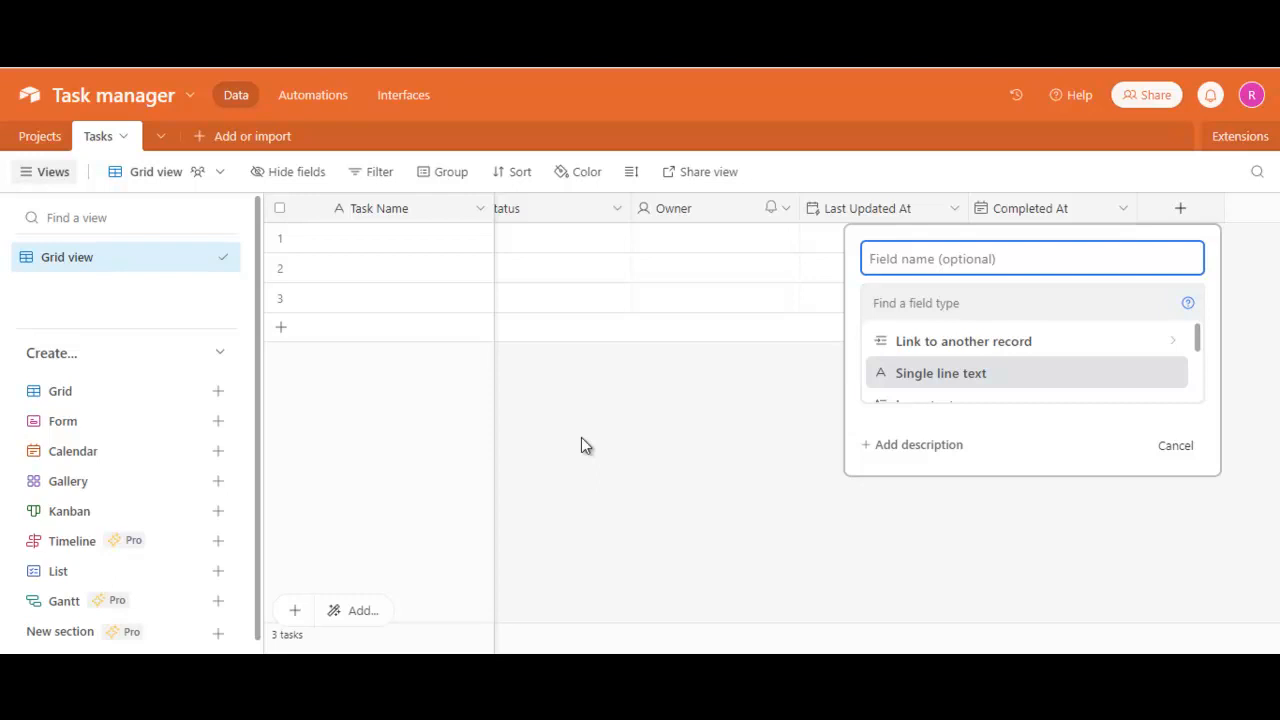
pyautogui.write('part of ')
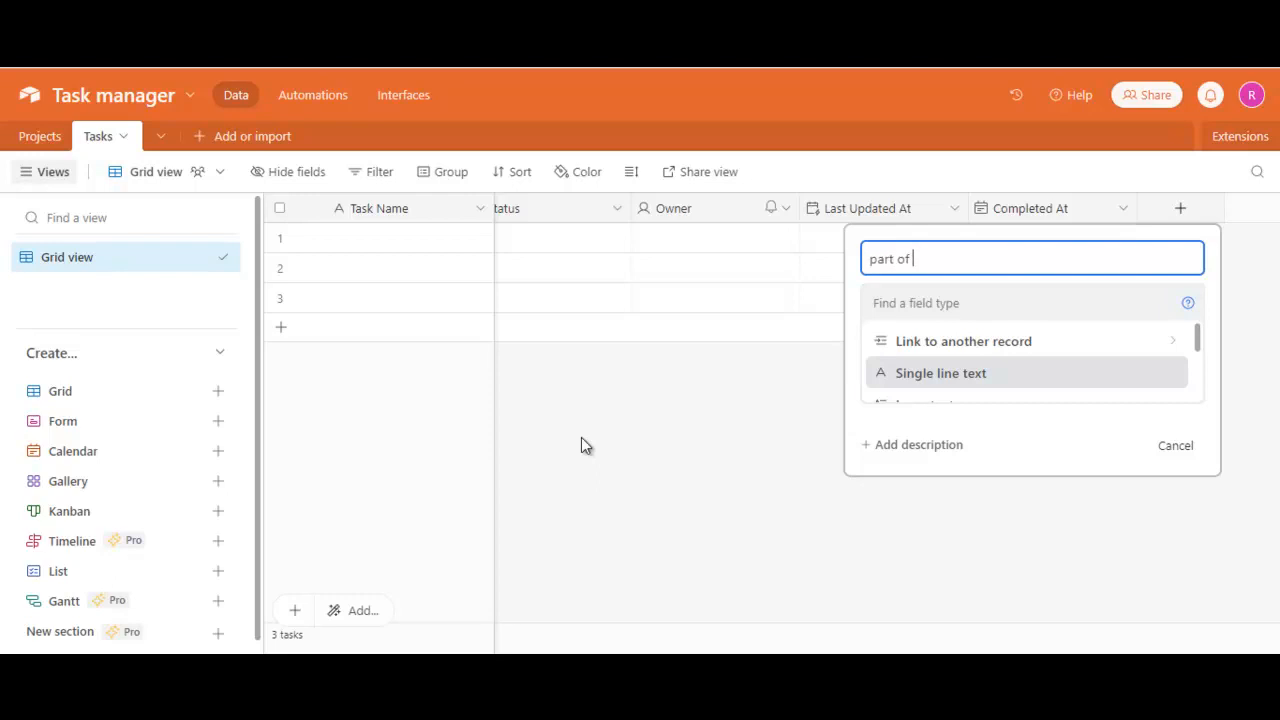
pyautogui.write('Project')
pyautogui.click(913, 306)
pyautogui.write('link to')
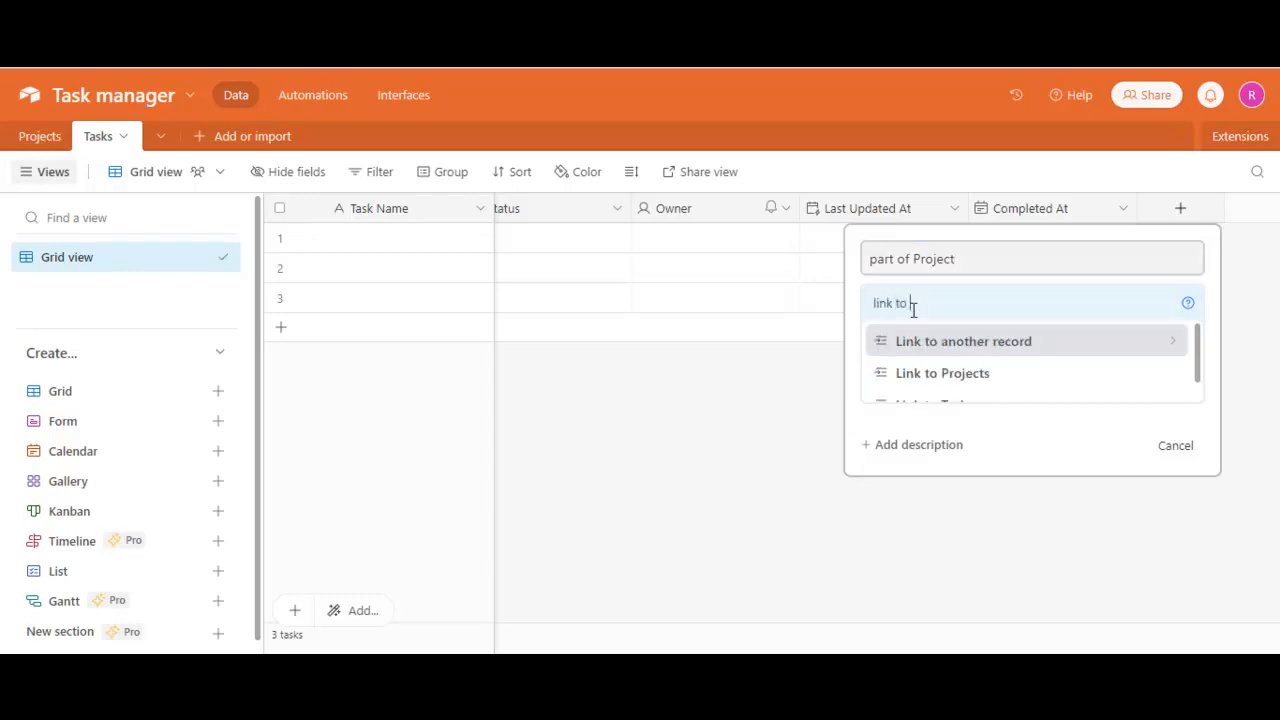
pyautogui.click(940, 380)
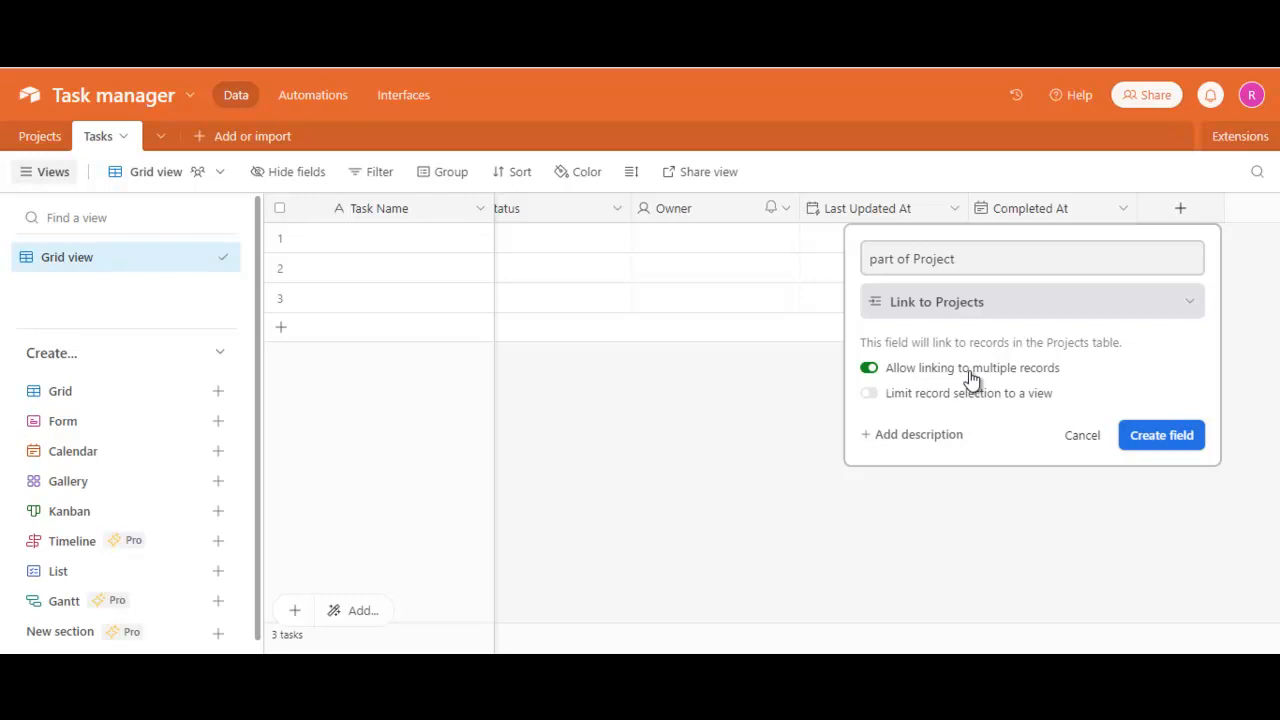
pyautogui.click(868, 369)
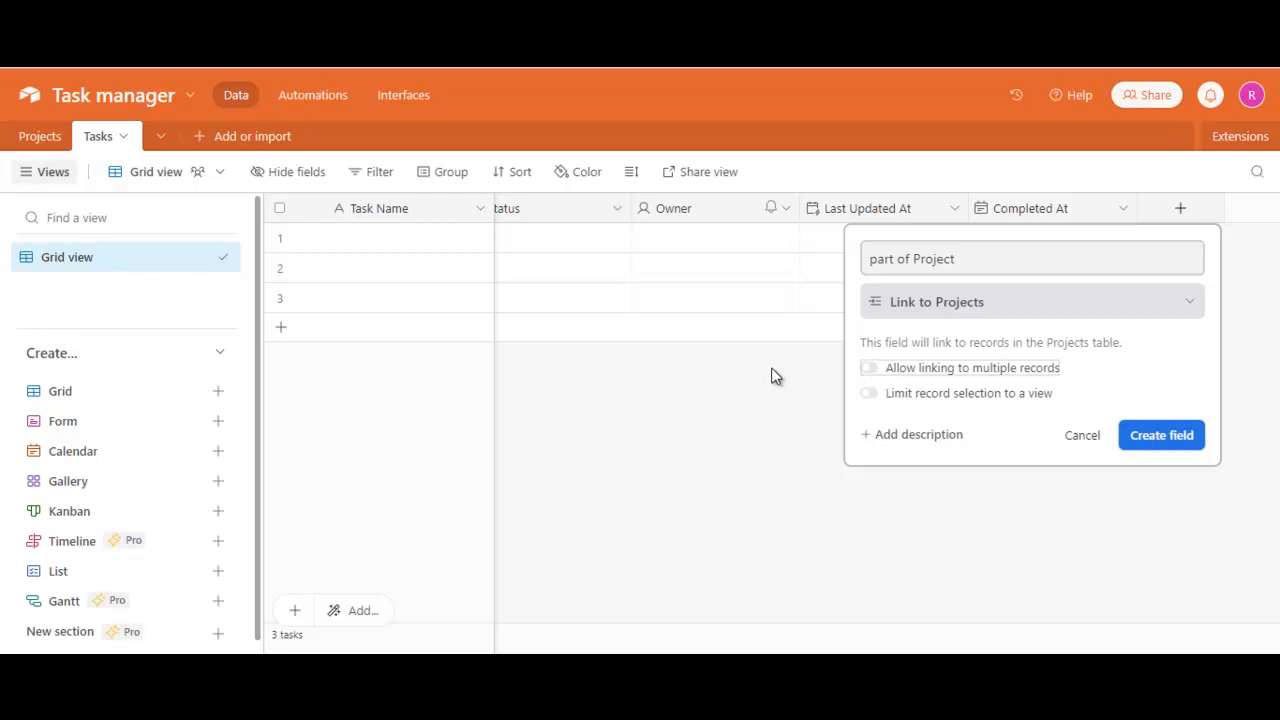
pyautogui.click(1185, 436)
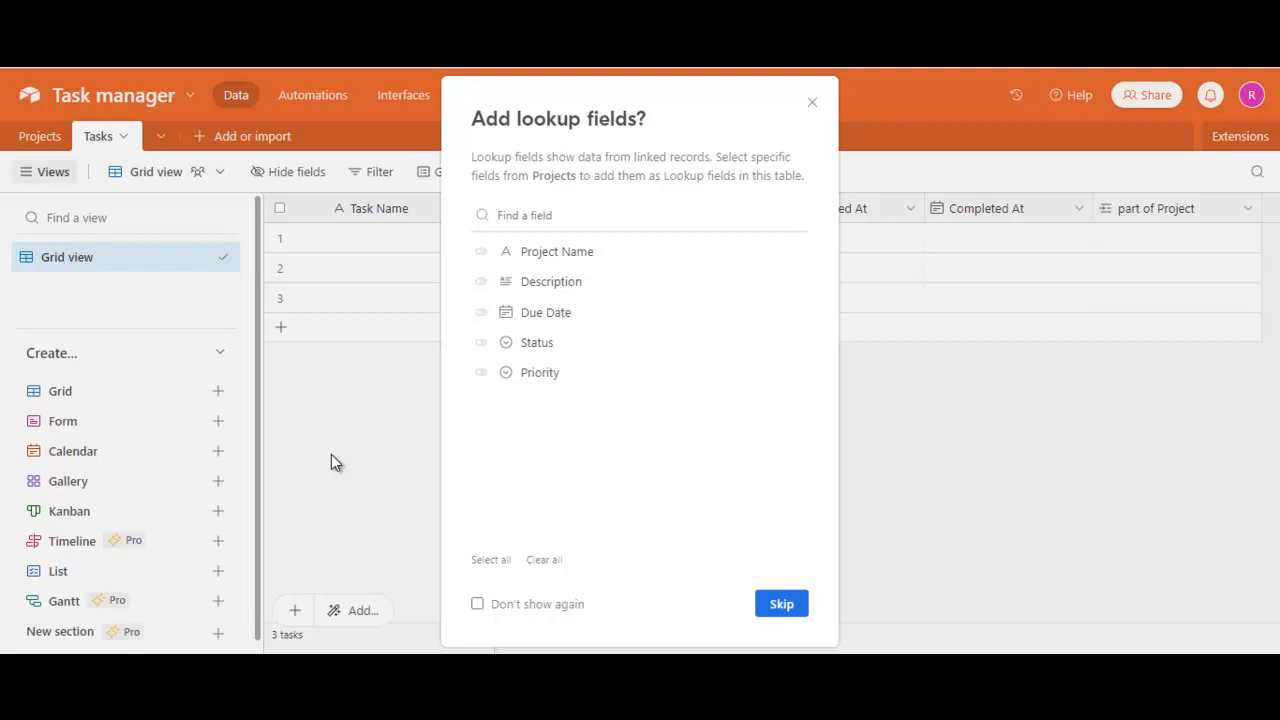
# - Add the Projects table's Description and Due Date as lookup fields in the Tasks table
pyautogui.click(483, 288)
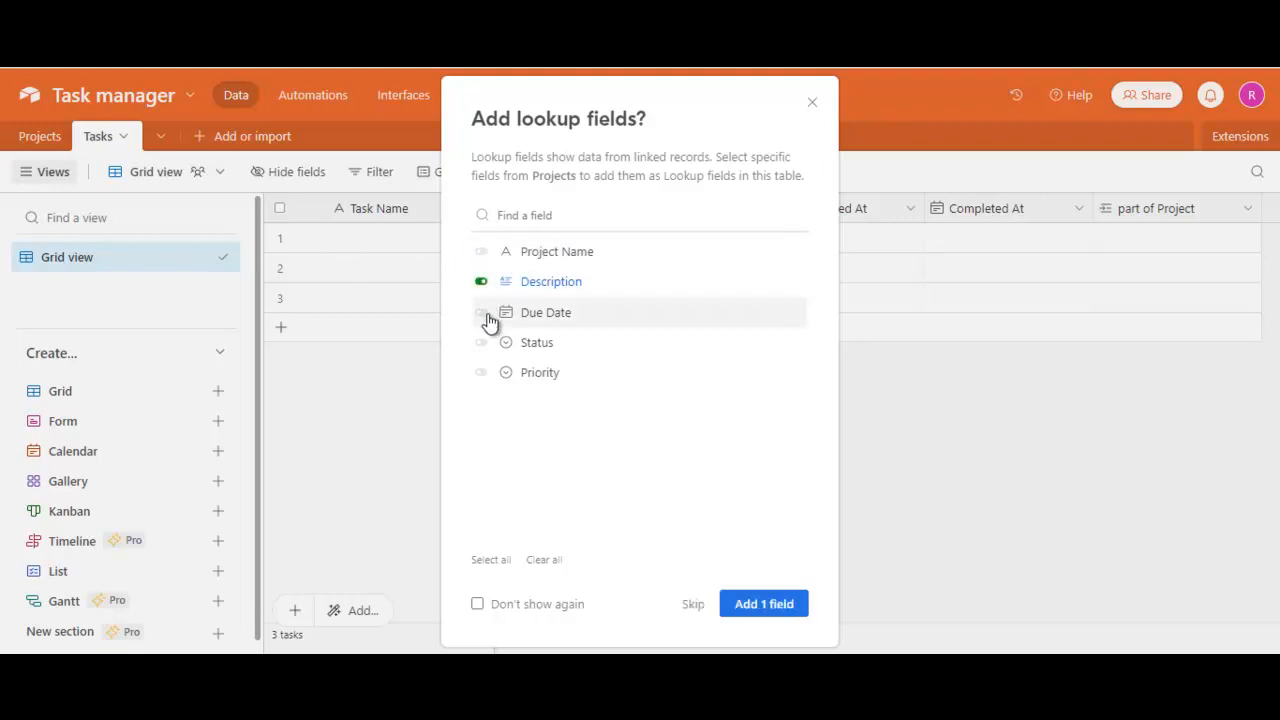
pyautogui.click(481, 314)
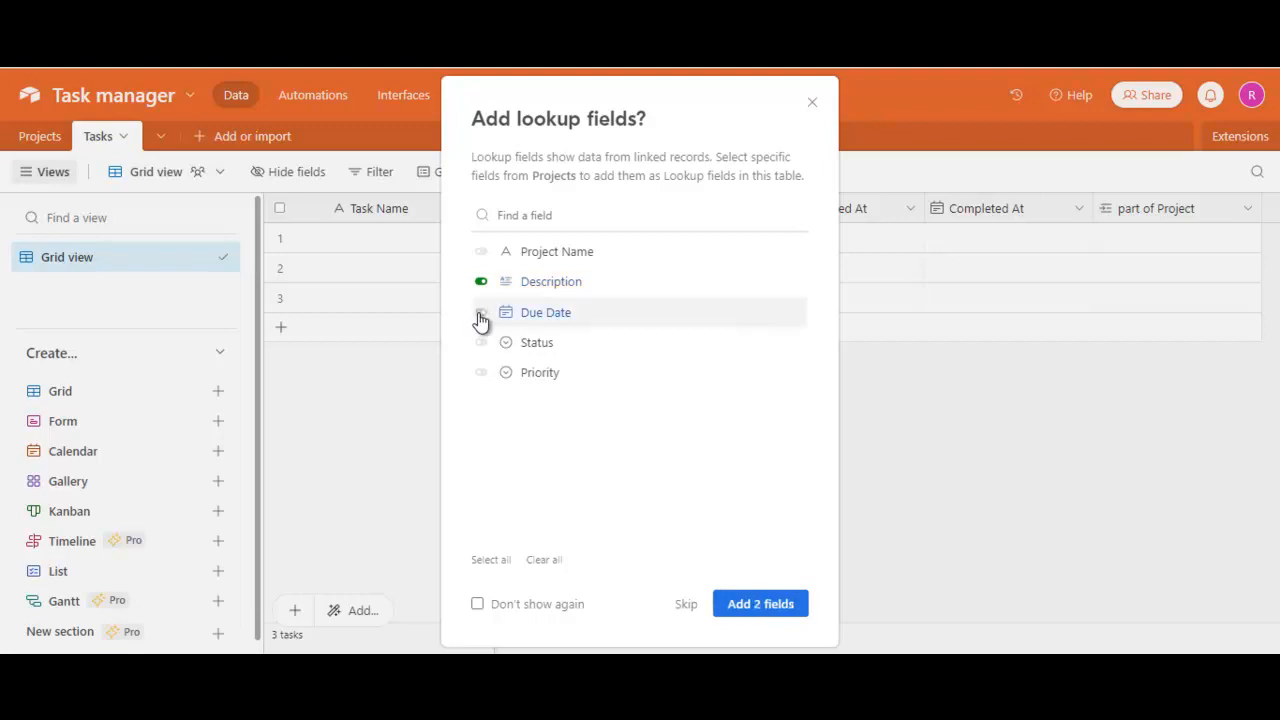
pyautogui.click(770, 608)
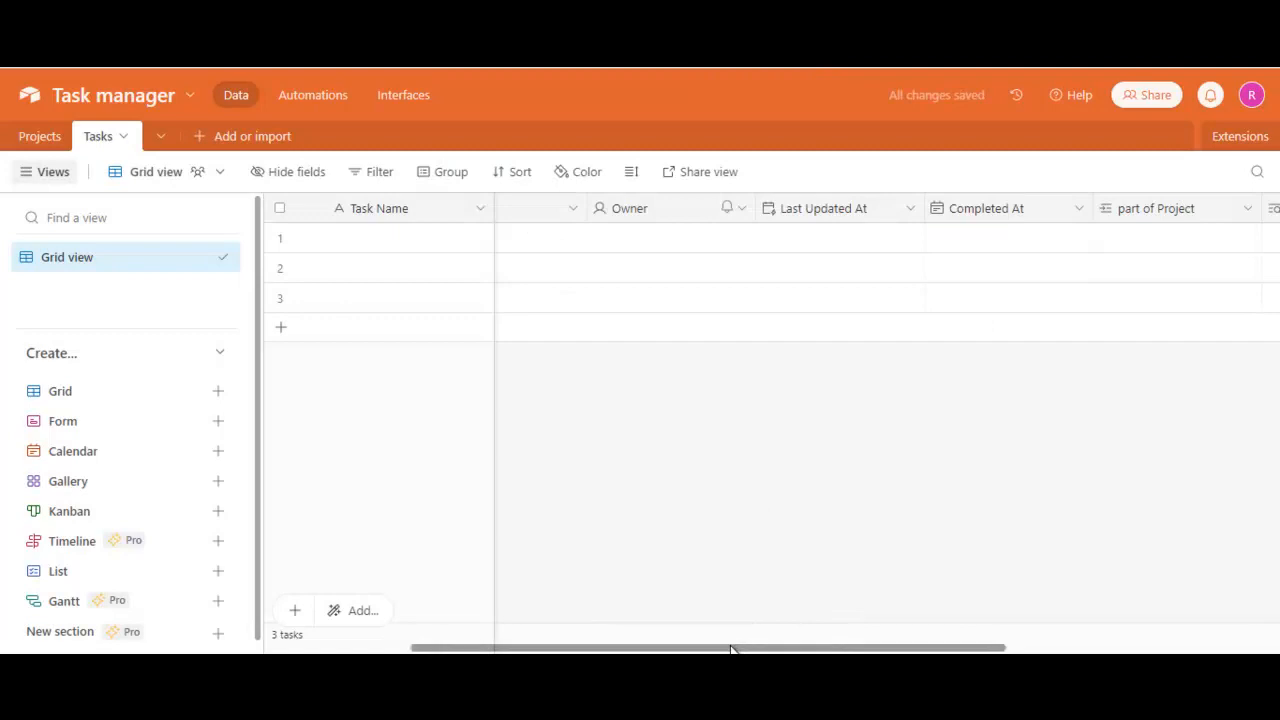
# - Link the first task to the Creating gigs project, check the link in the Projects table and return to Tasks
pyautogui.moveTo(731, 651); pyautogui.dragTo(1003, 648)
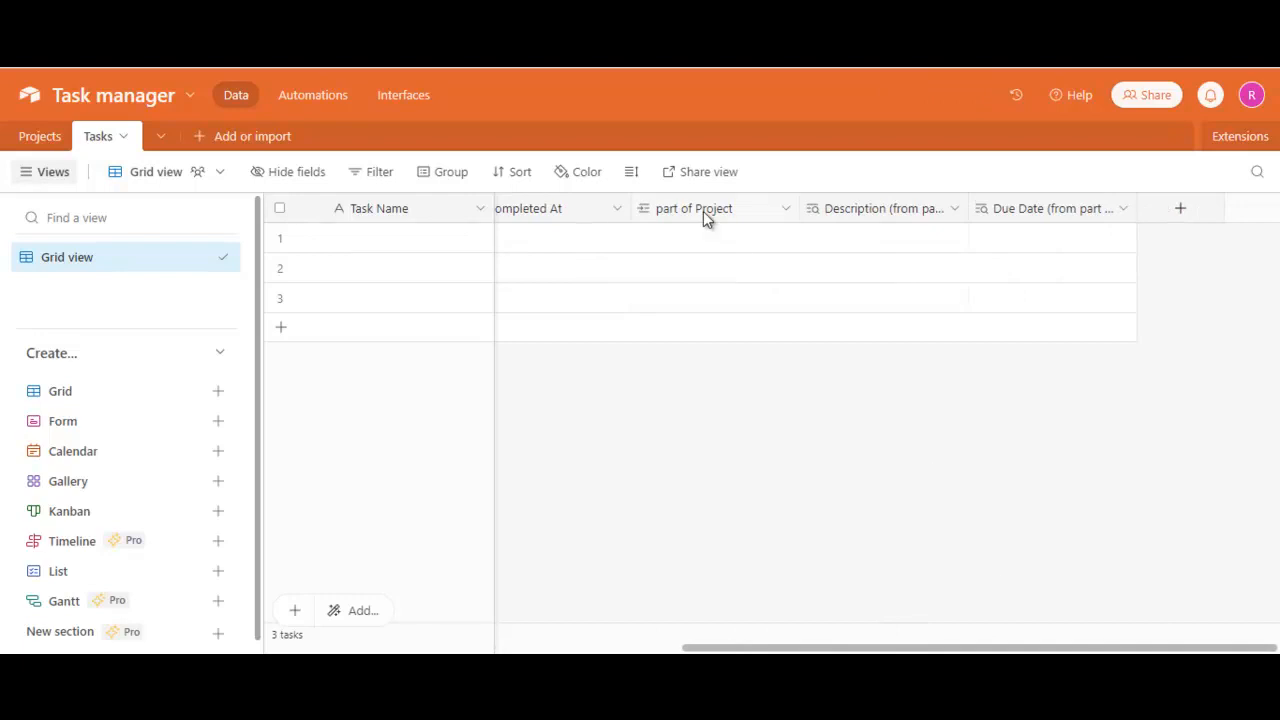
pyautogui.click(726, 240)
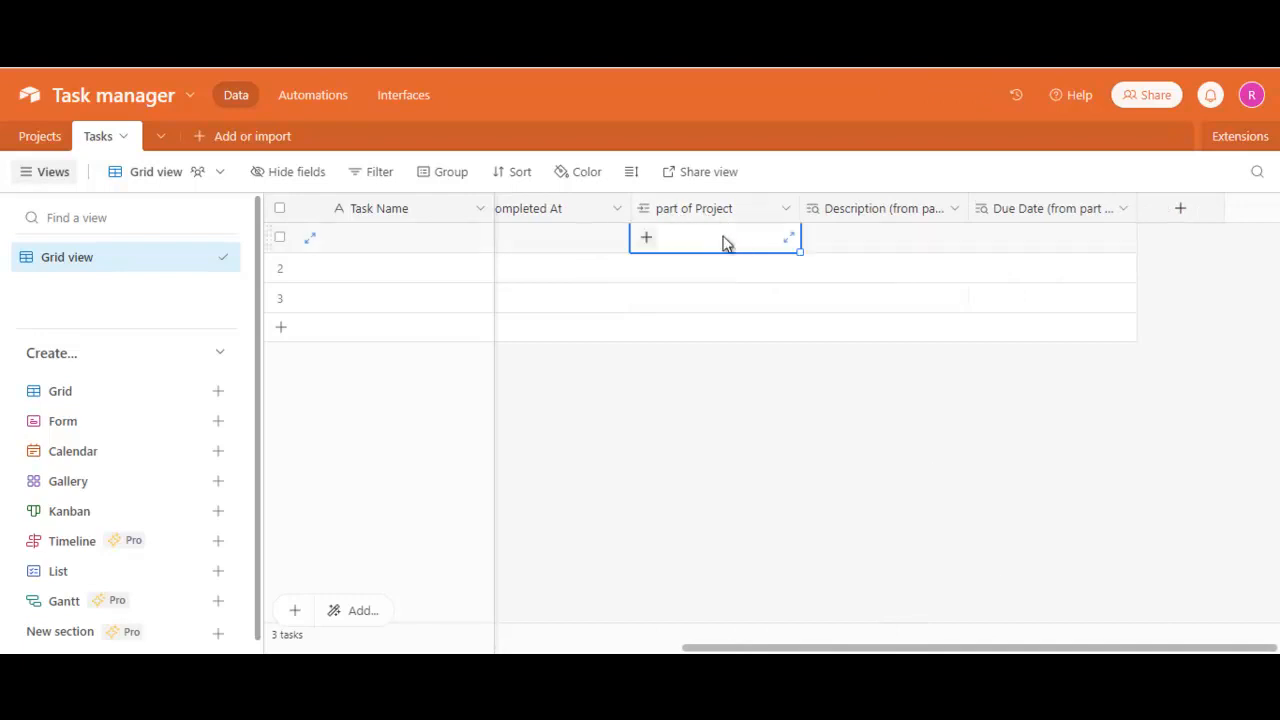
pyautogui.click(646, 237)
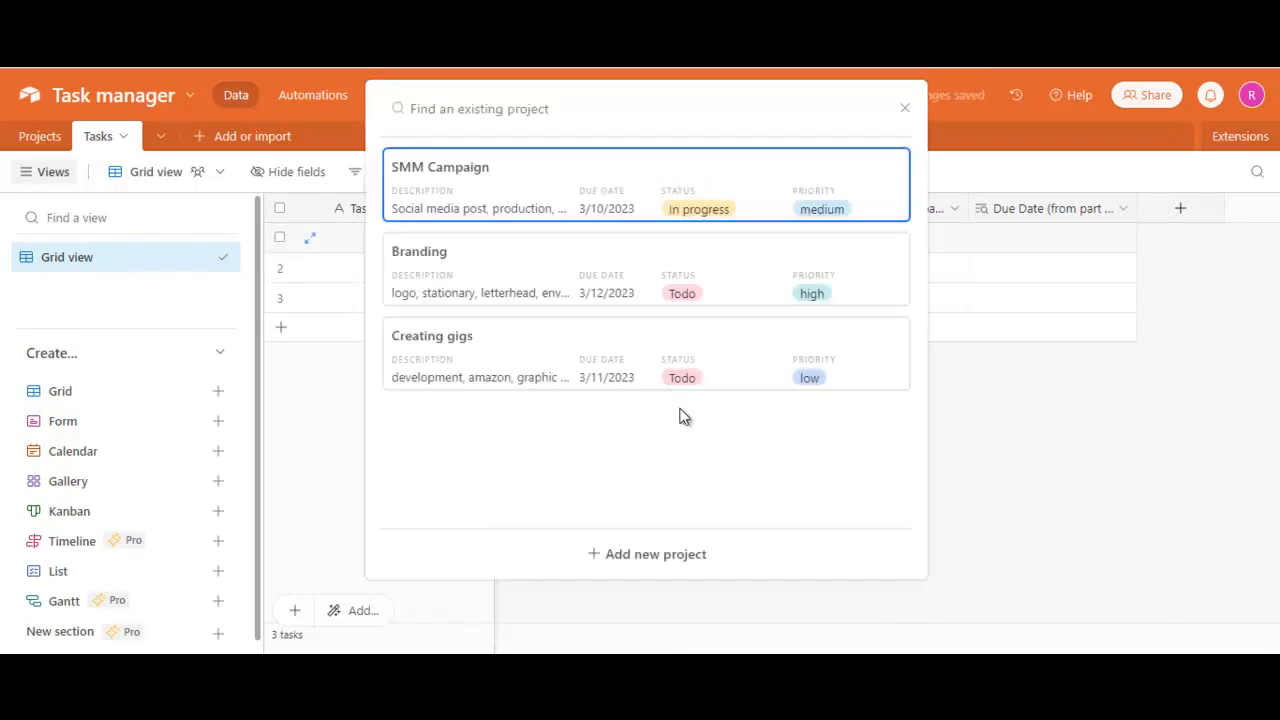
pyautogui.click(416, 360)
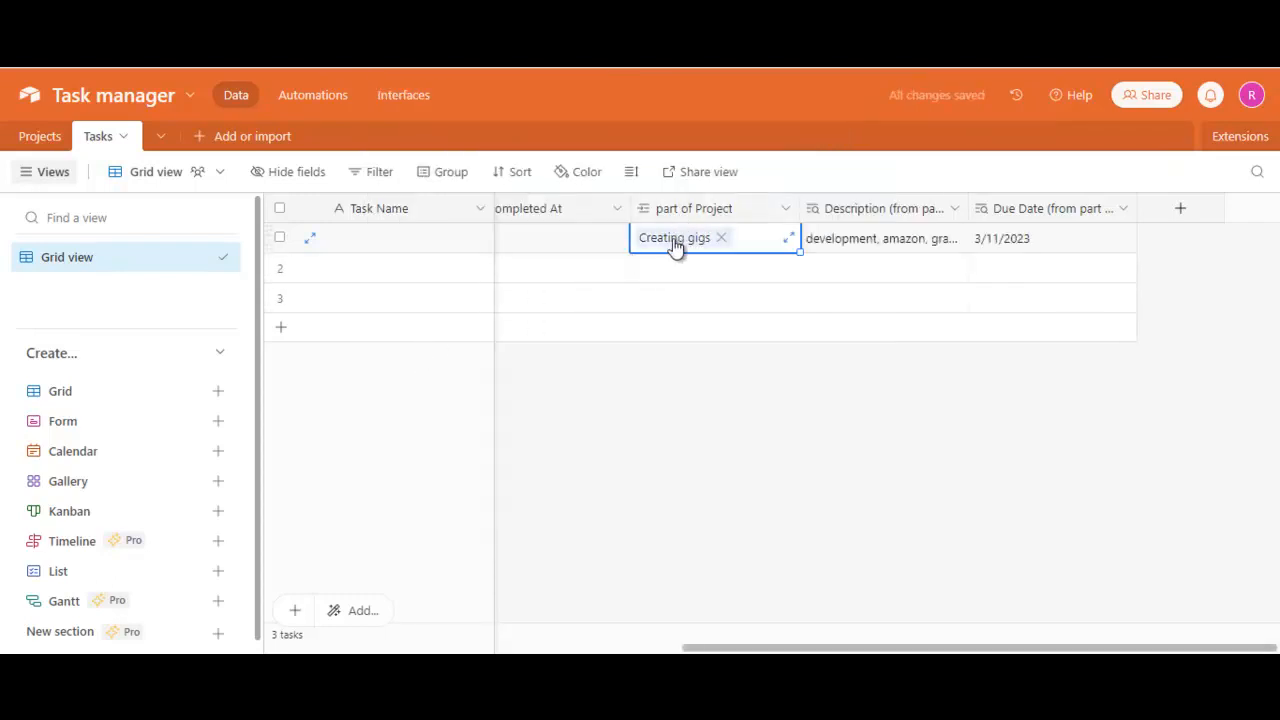
pyautogui.click(42, 138)
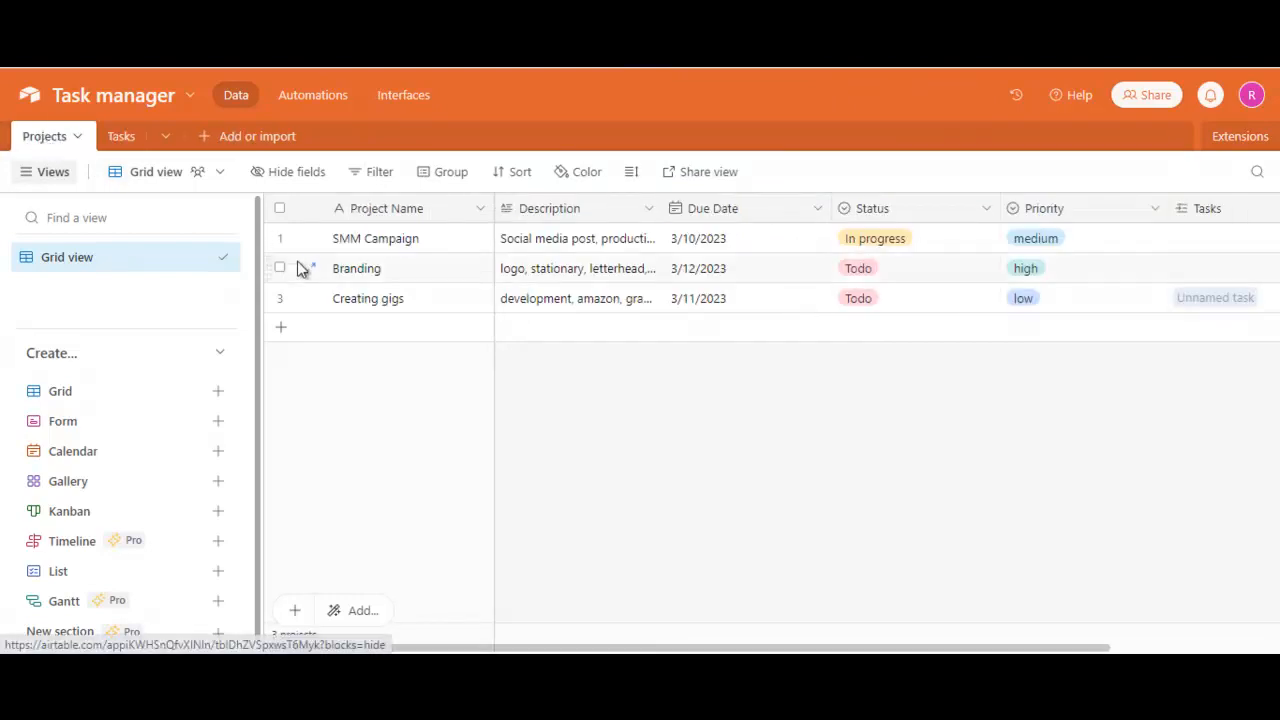
pyautogui.click(120, 140)
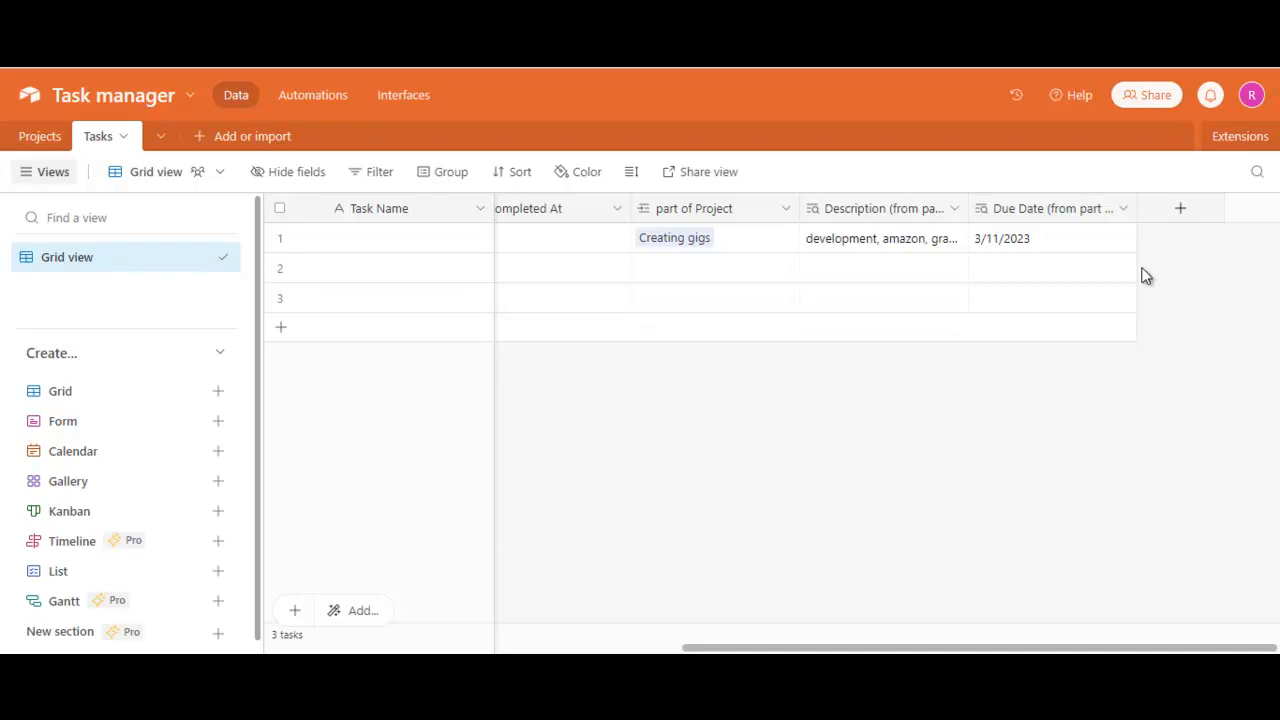
# - Delete the Due Date lookup field from the Tasks table
pyautogui.click(1040, 207)
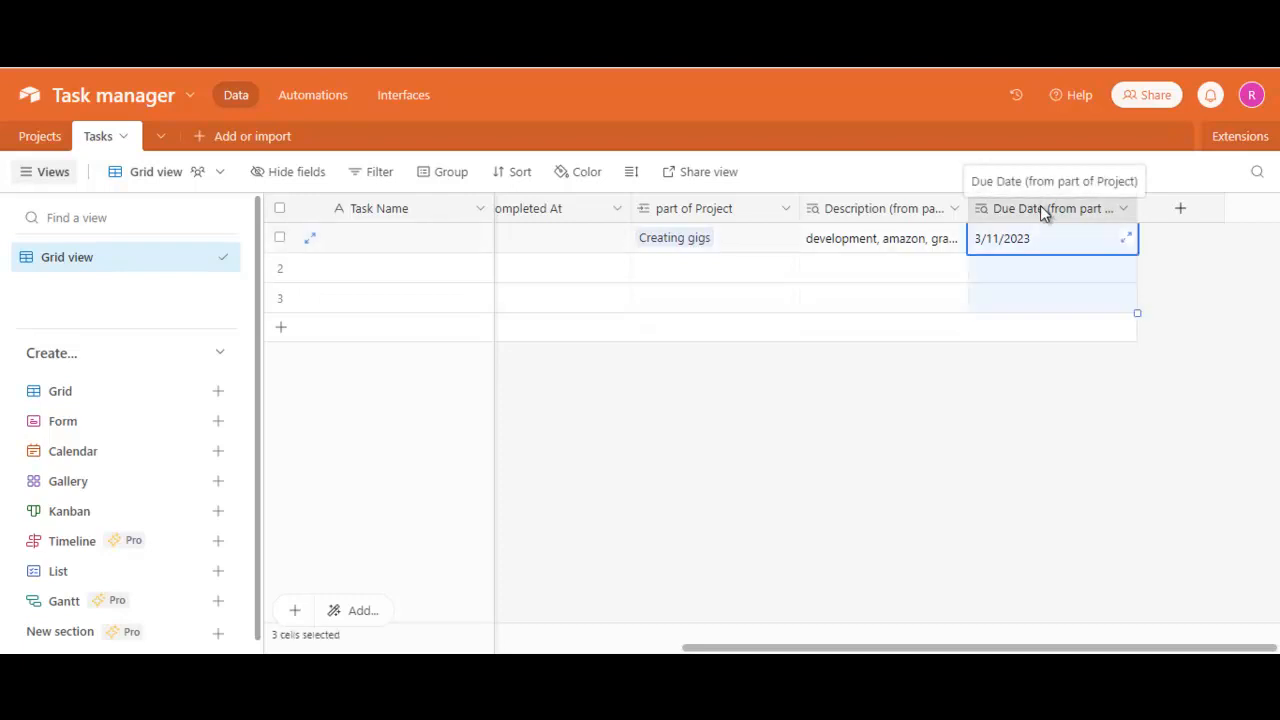
pyautogui.click(1121, 210)
pyautogui.scroll(-2, 1055, 554)
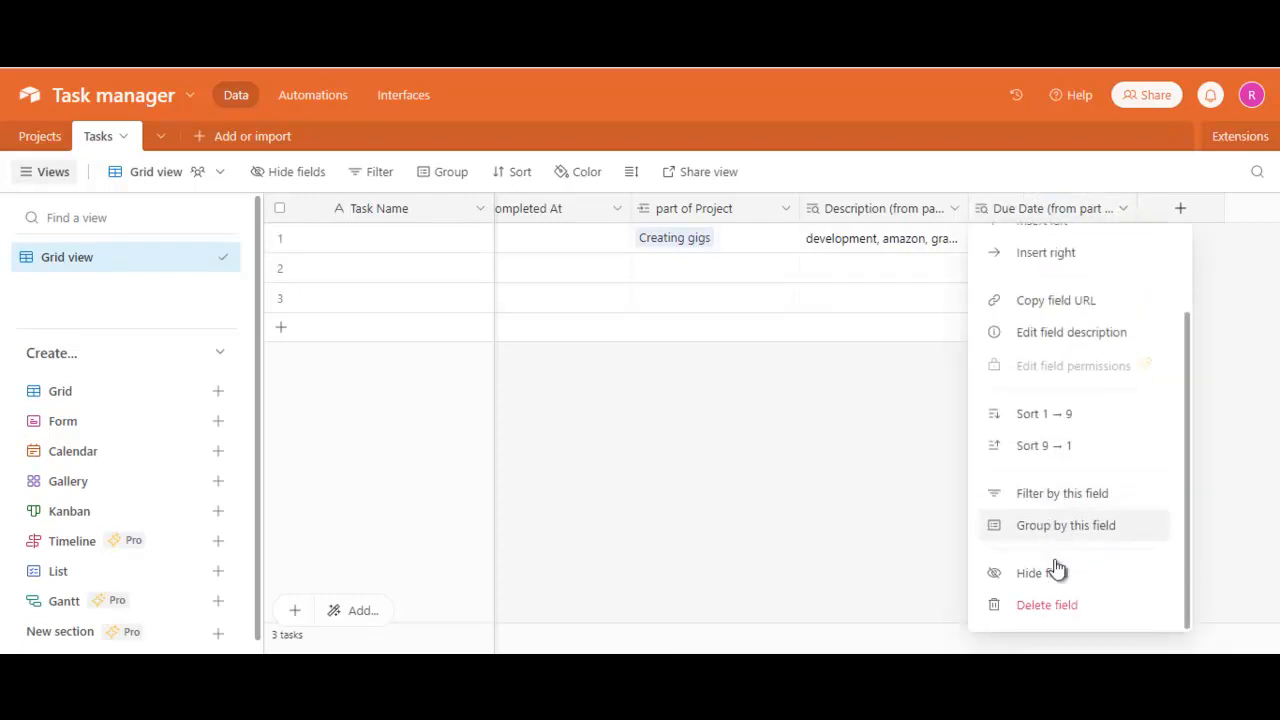
pyautogui.click(1045, 605)
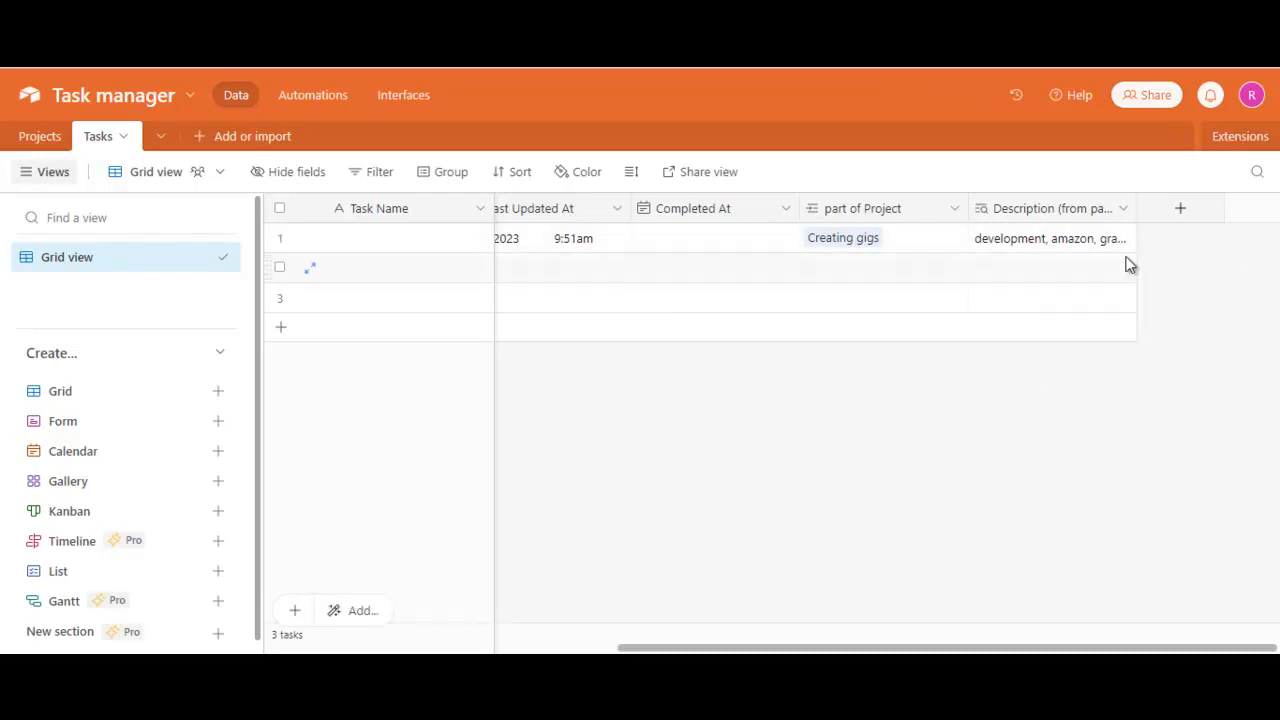
# - Add a lookup field to the Tasks table that pulls Due Date from the Projects table through part of Project
pyautogui.click(1181, 216)
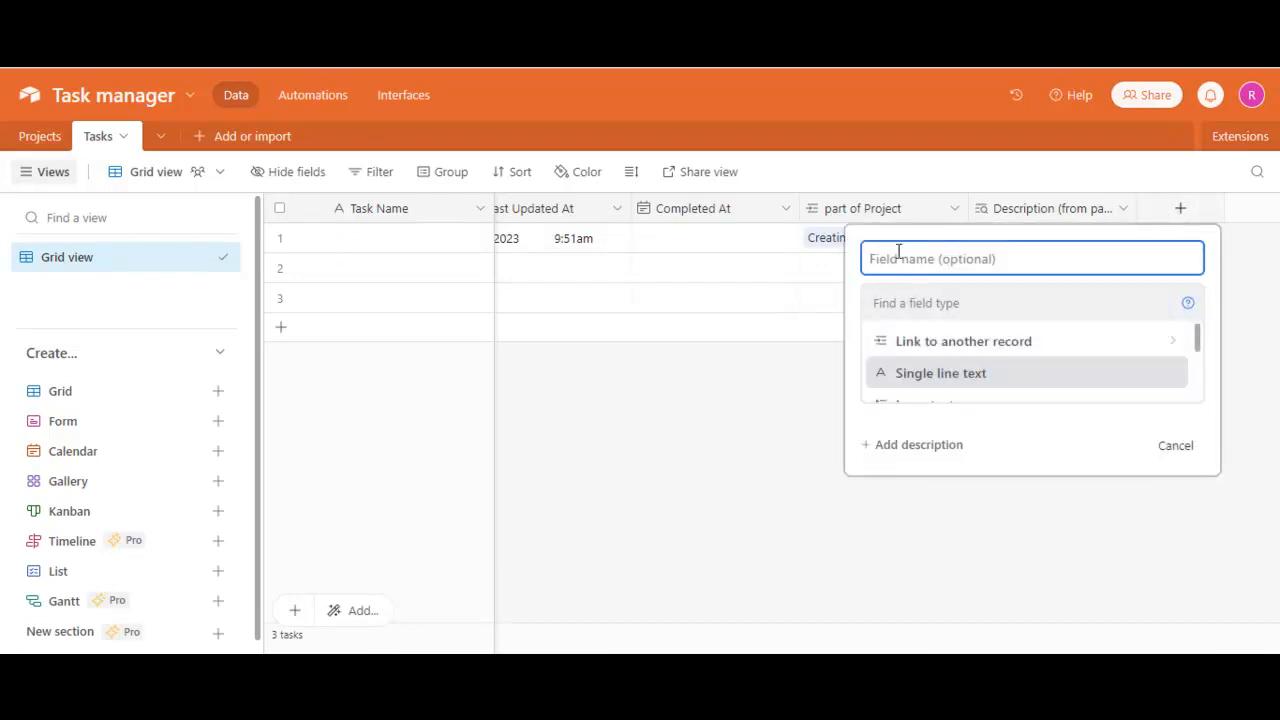
pyautogui.write('D')
pyautogui.press('BackSpace')
pyautogui.click(899, 305)
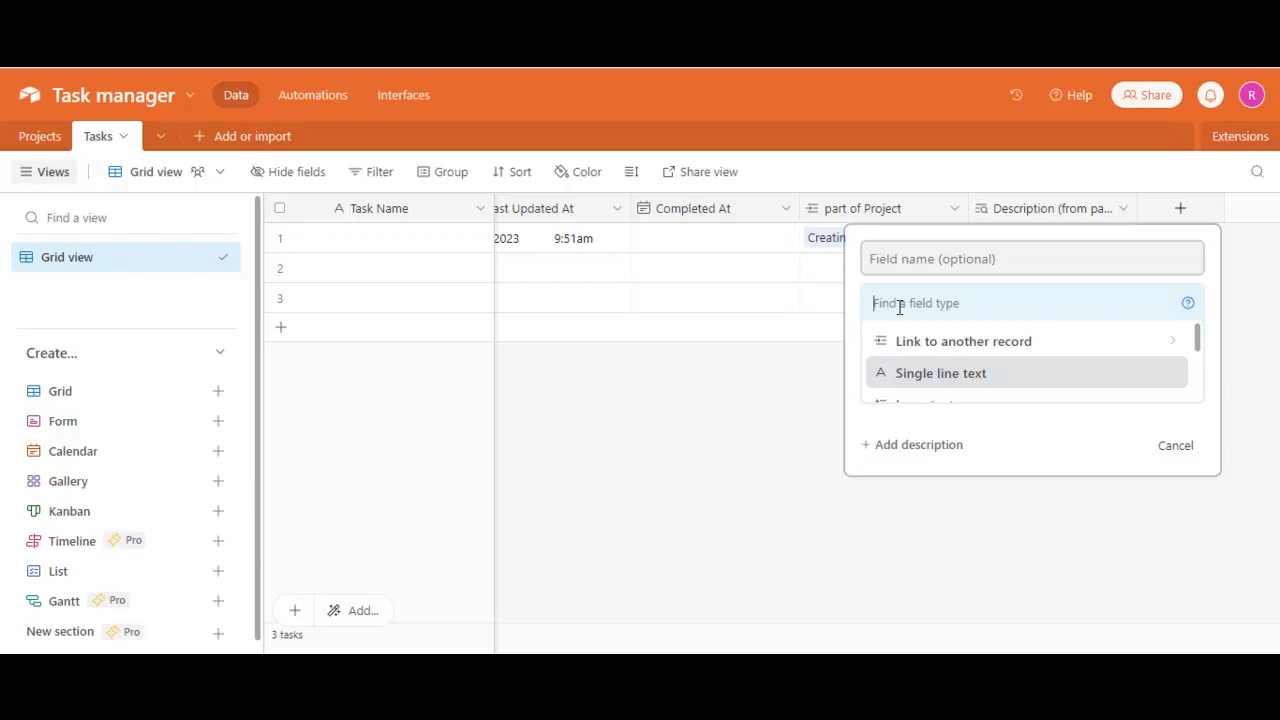
pyautogui.write('loo')
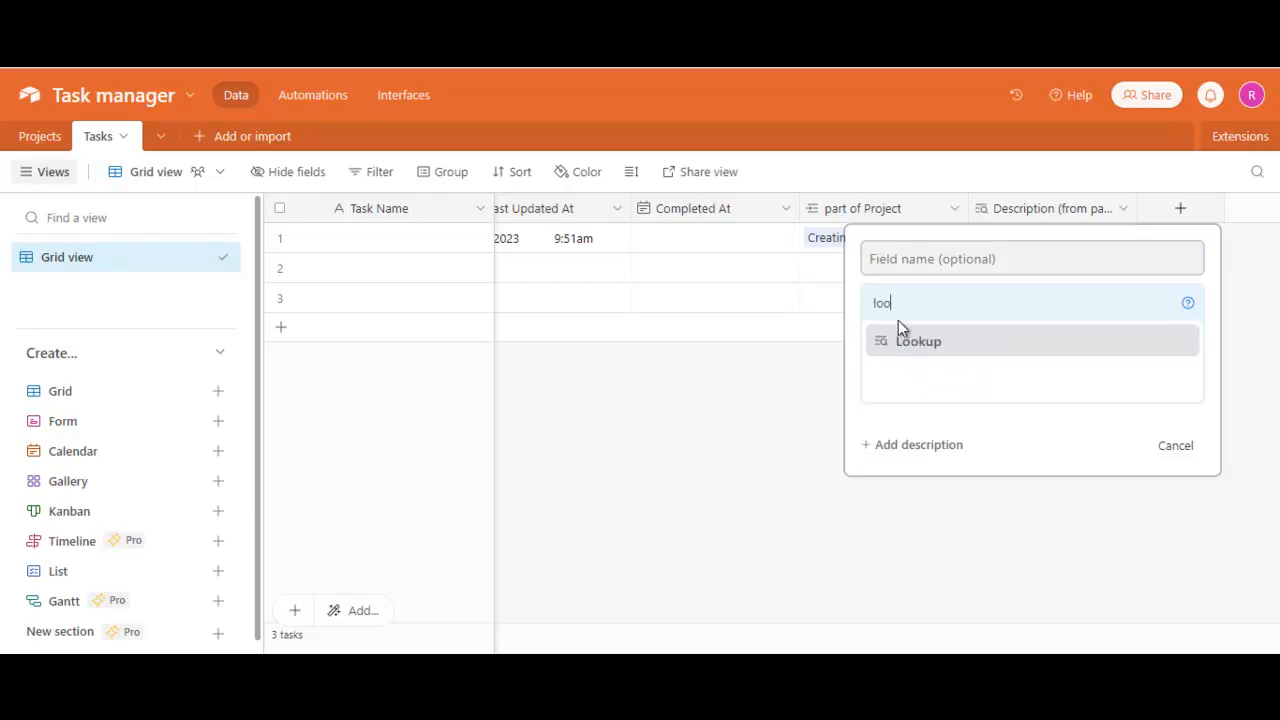
pyautogui.click(900, 343)
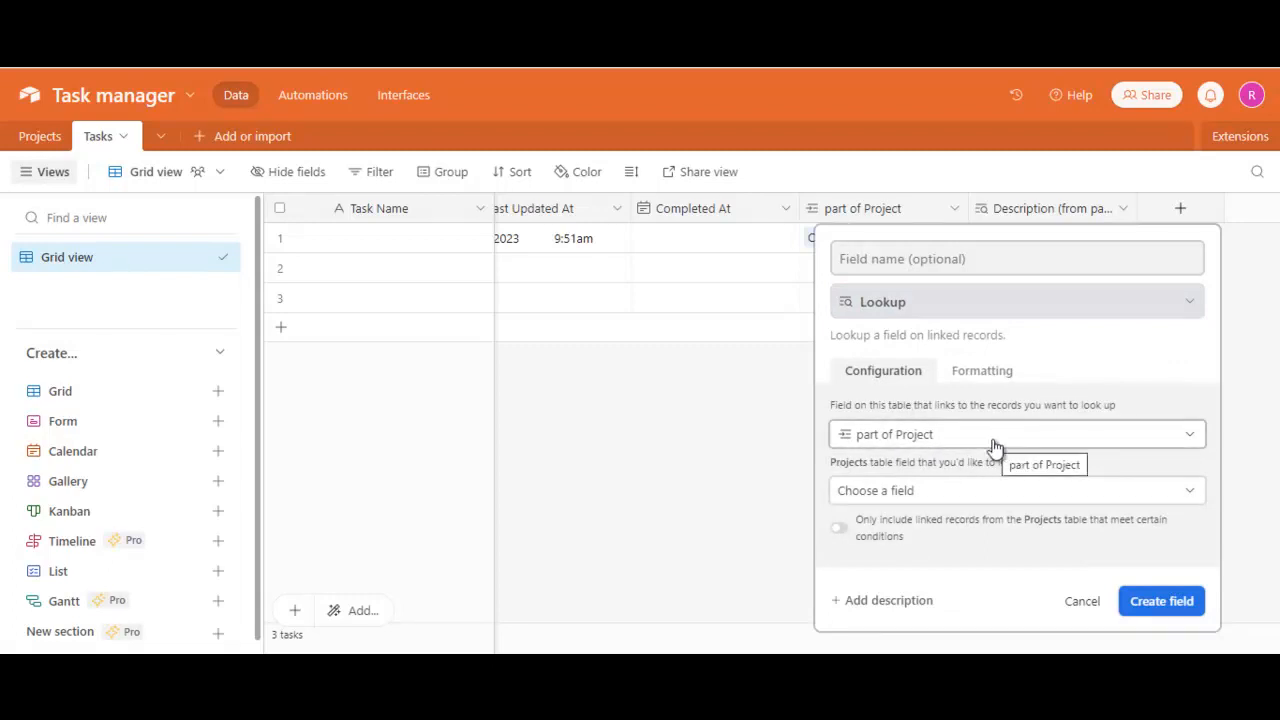
pyautogui.click(903, 493)
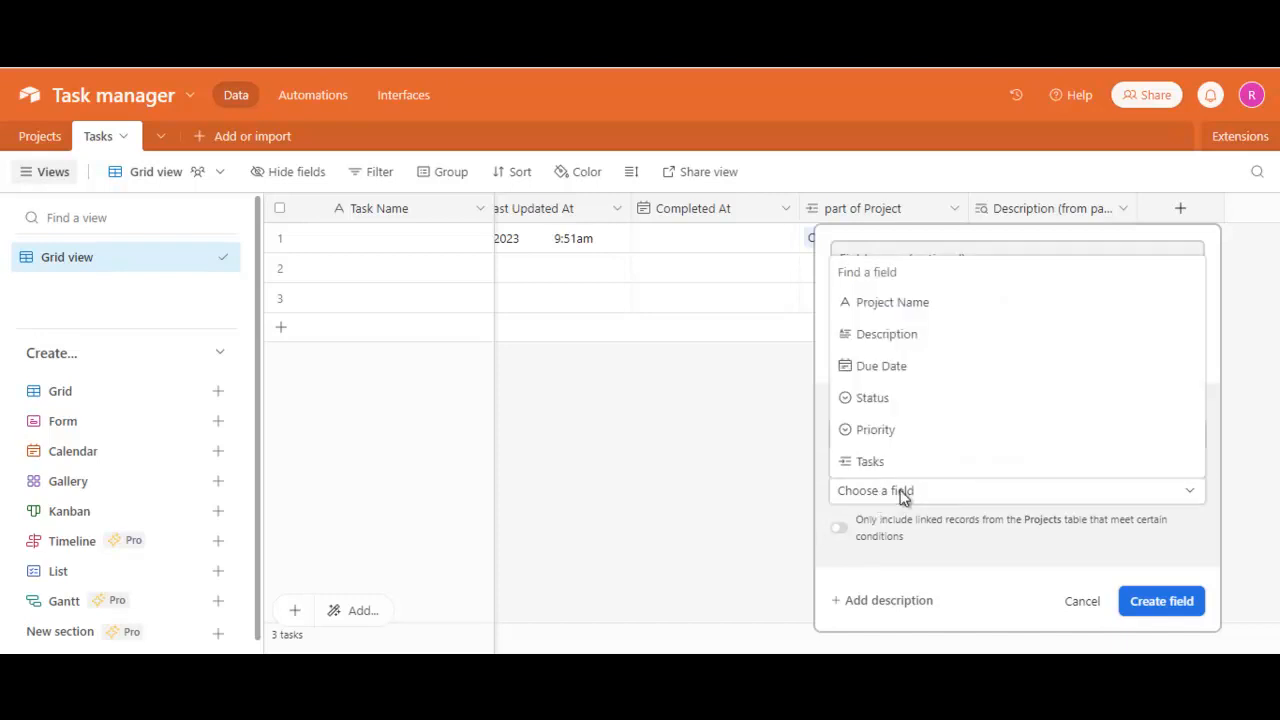
pyautogui.click(878, 370)
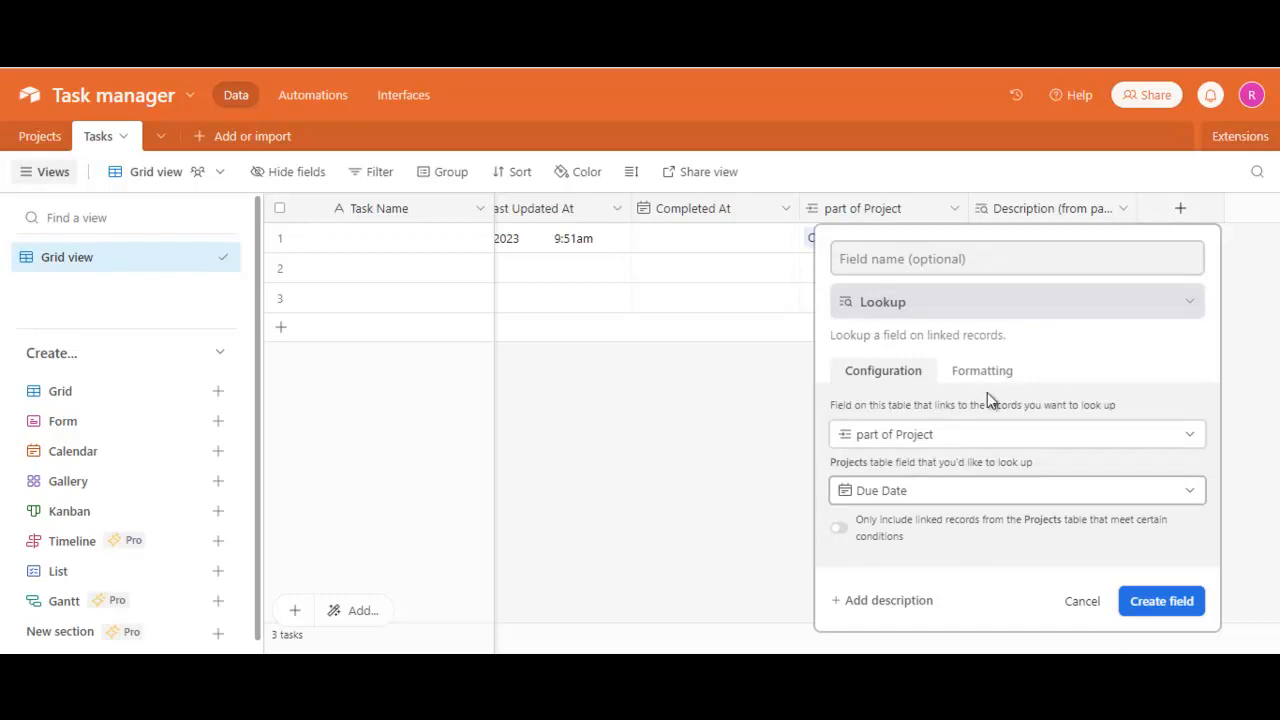
pyautogui.click(1161, 601)
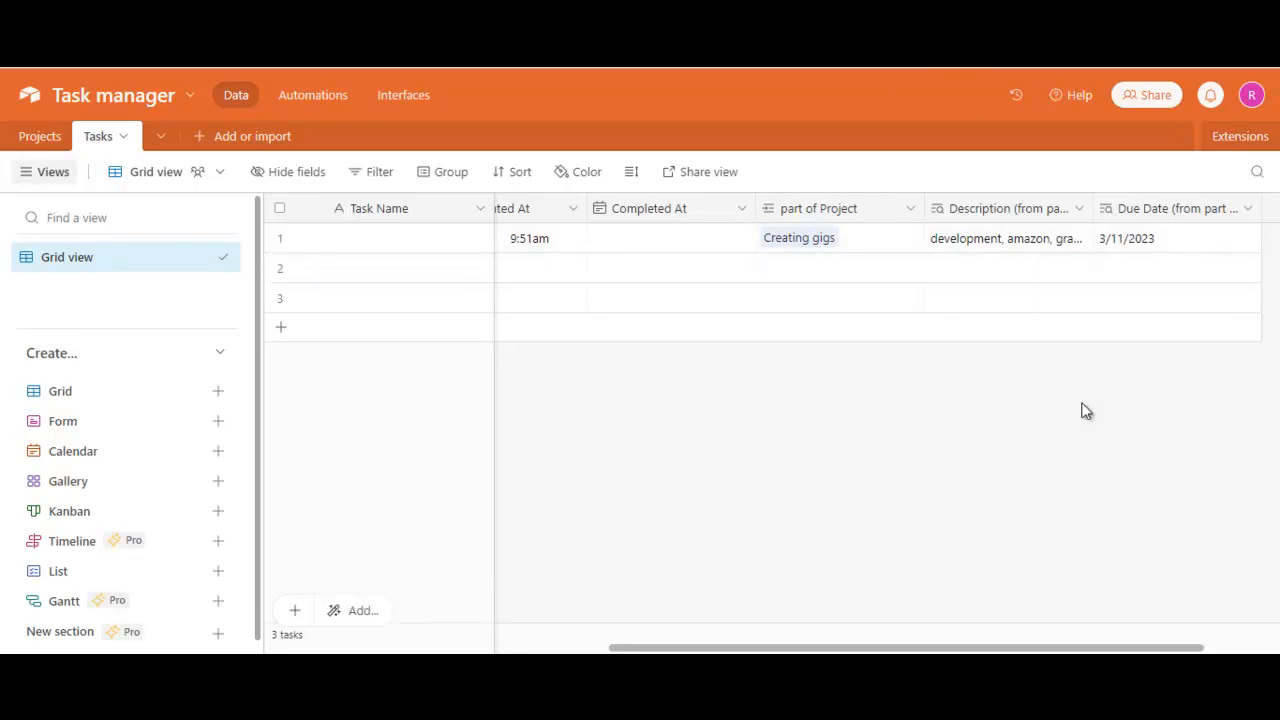
# - Enter "amazon gig" as the task name of the first record in the Tasks table
pyautogui.moveTo(871, 651); pyautogui.dragTo(529, 650)
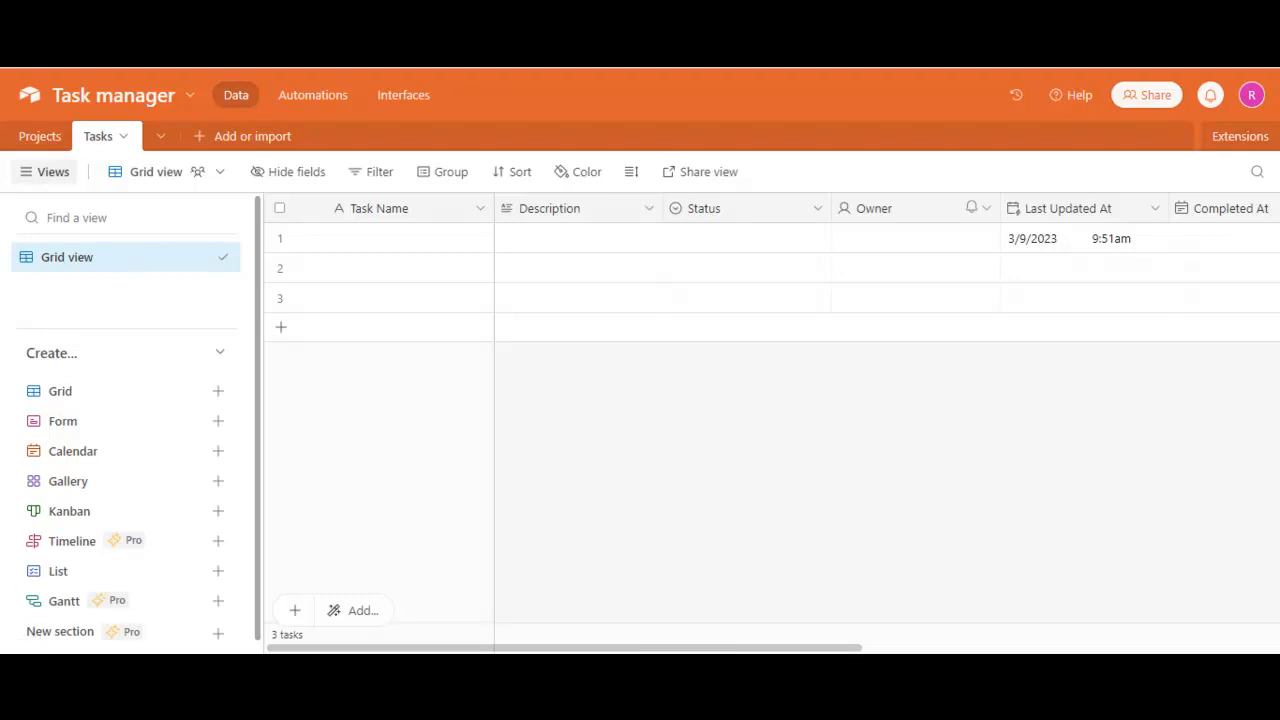
pyautogui.moveTo(655, 650); pyautogui.dragTo(917, 650)
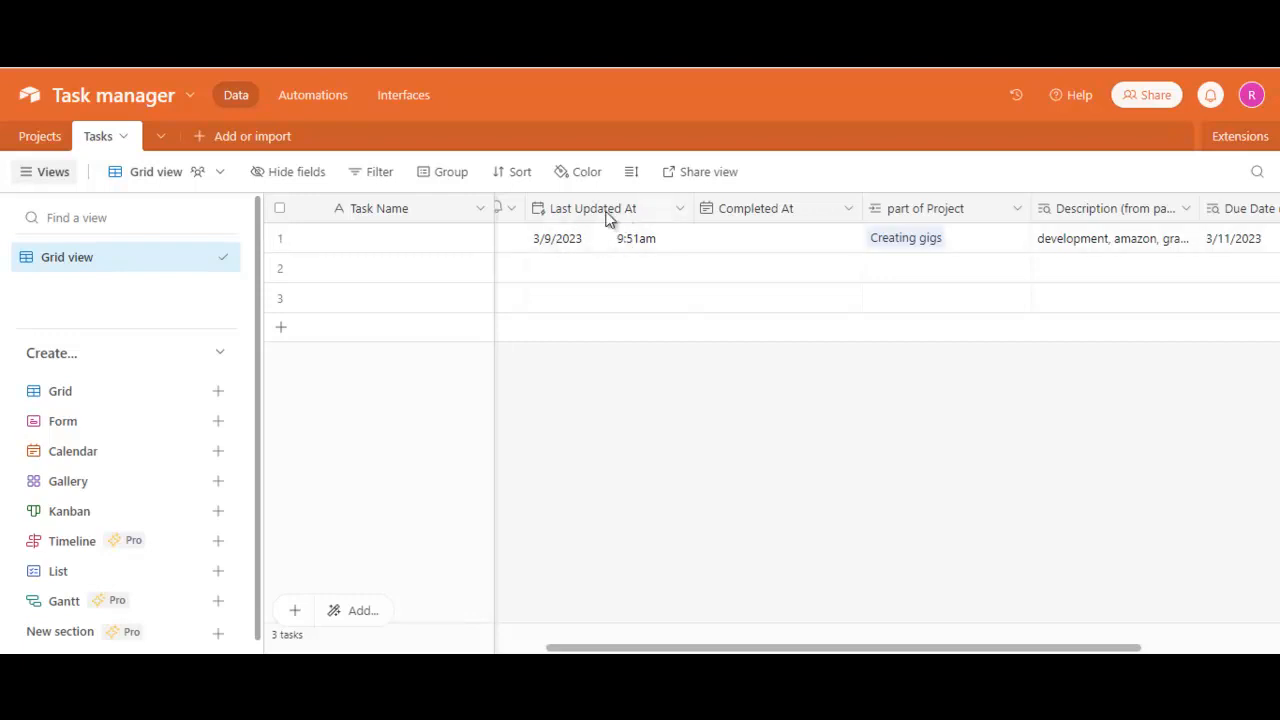
pyautogui.moveTo(613, 647); pyautogui.dragTo(467, 651)
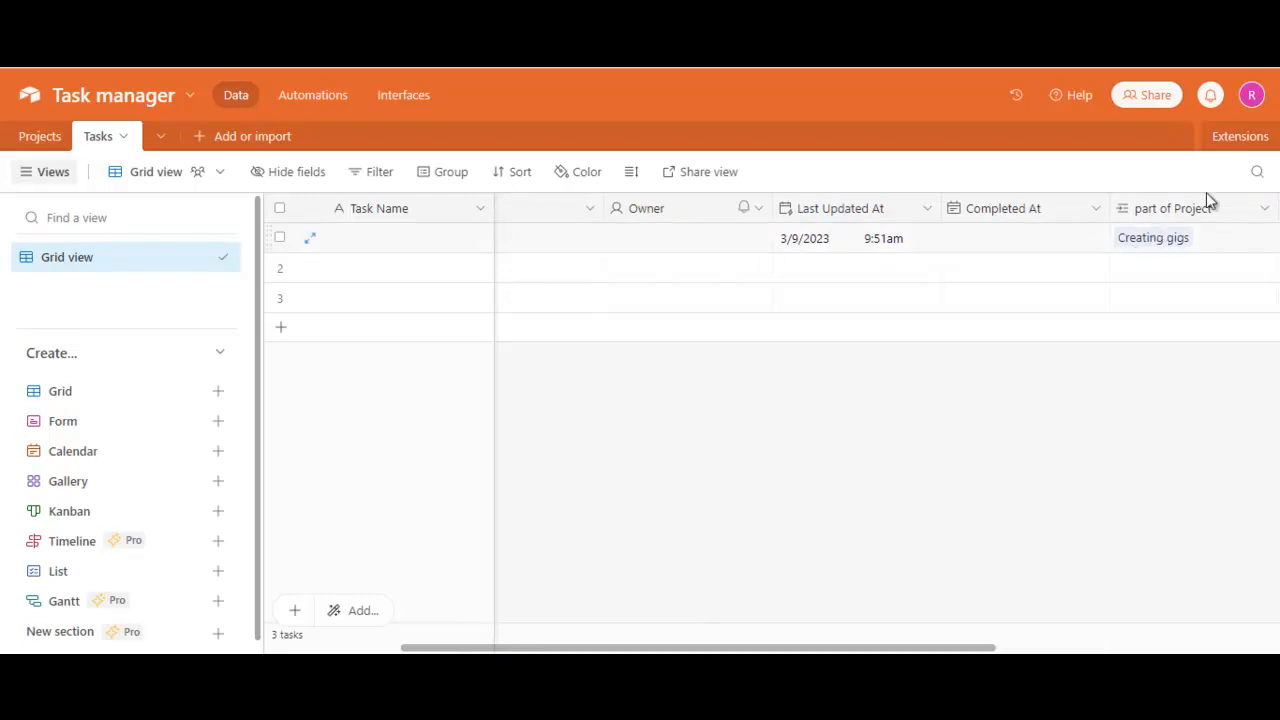
pyautogui.click(424, 250)
pyautogui.write('a')
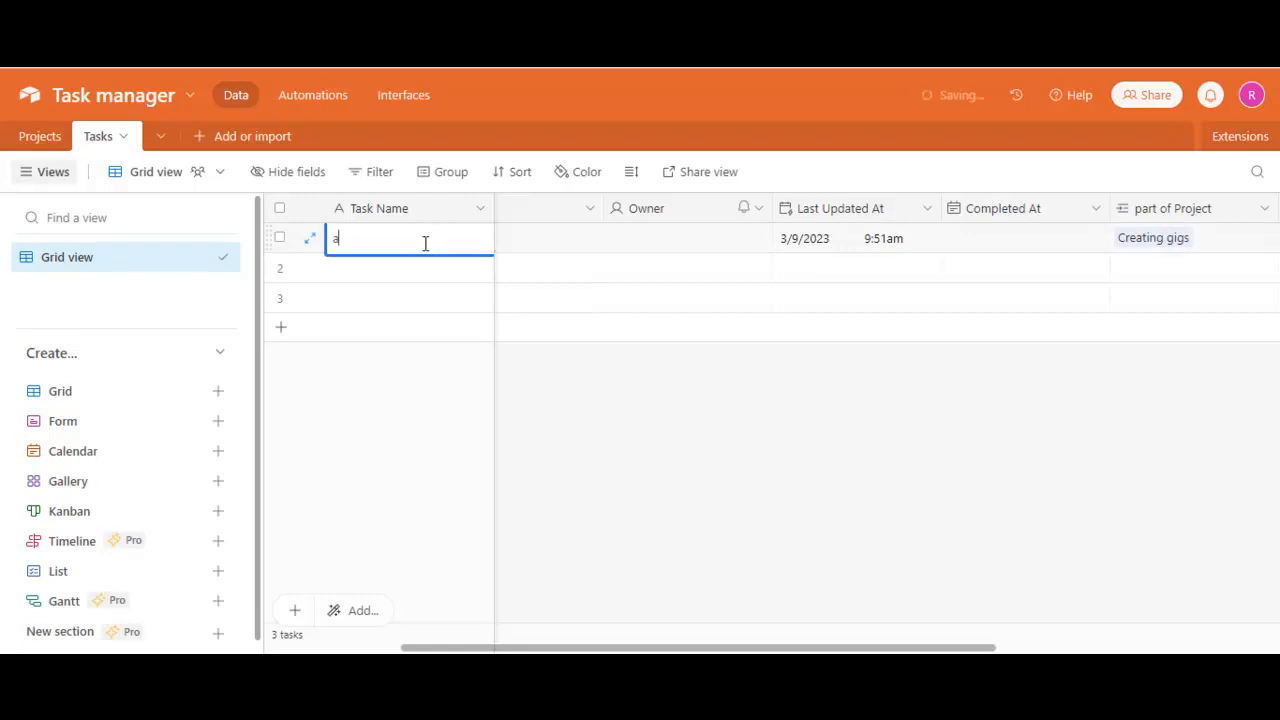
pyautogui.write('mazon gig')
# - Enter "Amazon product hunting" as the description of the amazon gig task
pyautogui.click(520, 243)
pyautogui.moveTo(545, 645); pyautogui.dragTo(425, 644)
pyautogui.click(517, 237)
pyautogui.click(510, 241)
pyautogui.write('Ama')
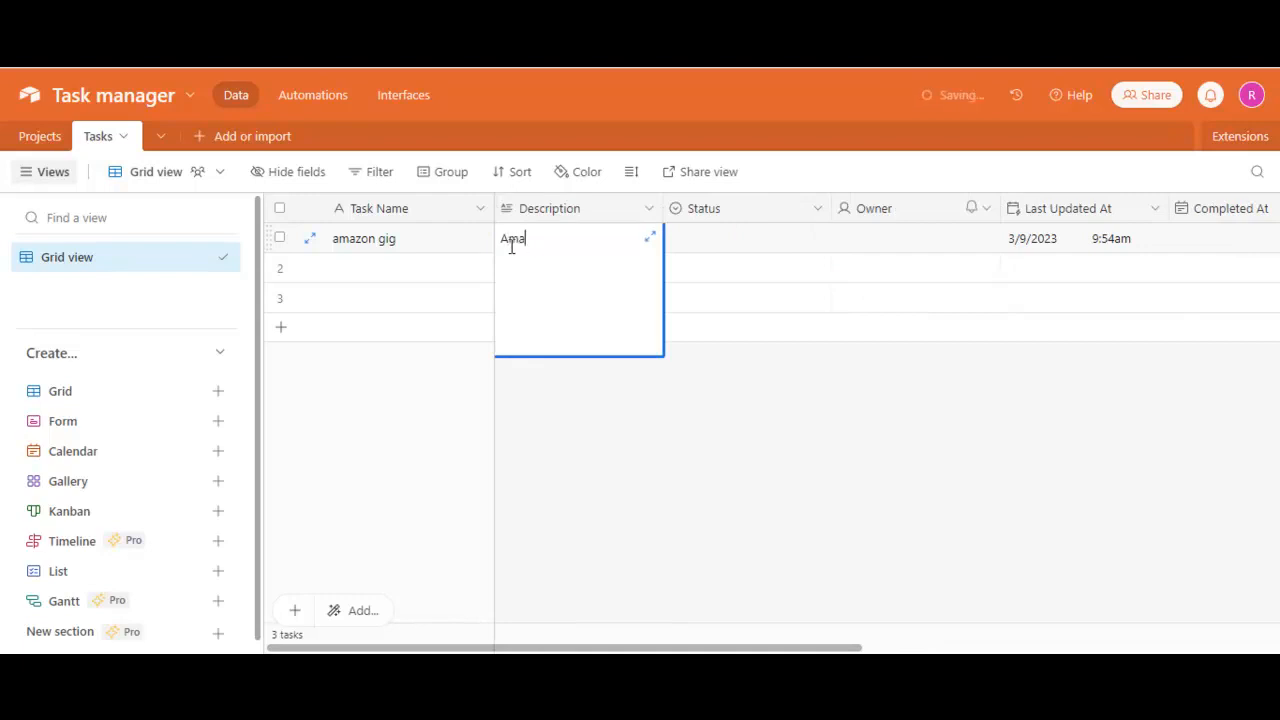
pyautogui.write('zon product hunting')
pyautogui.click(623, 448)
# - Set the amazon gig task's status to Todo and assign the listed collaborator as its owner
pyautogui.click(729, 244)
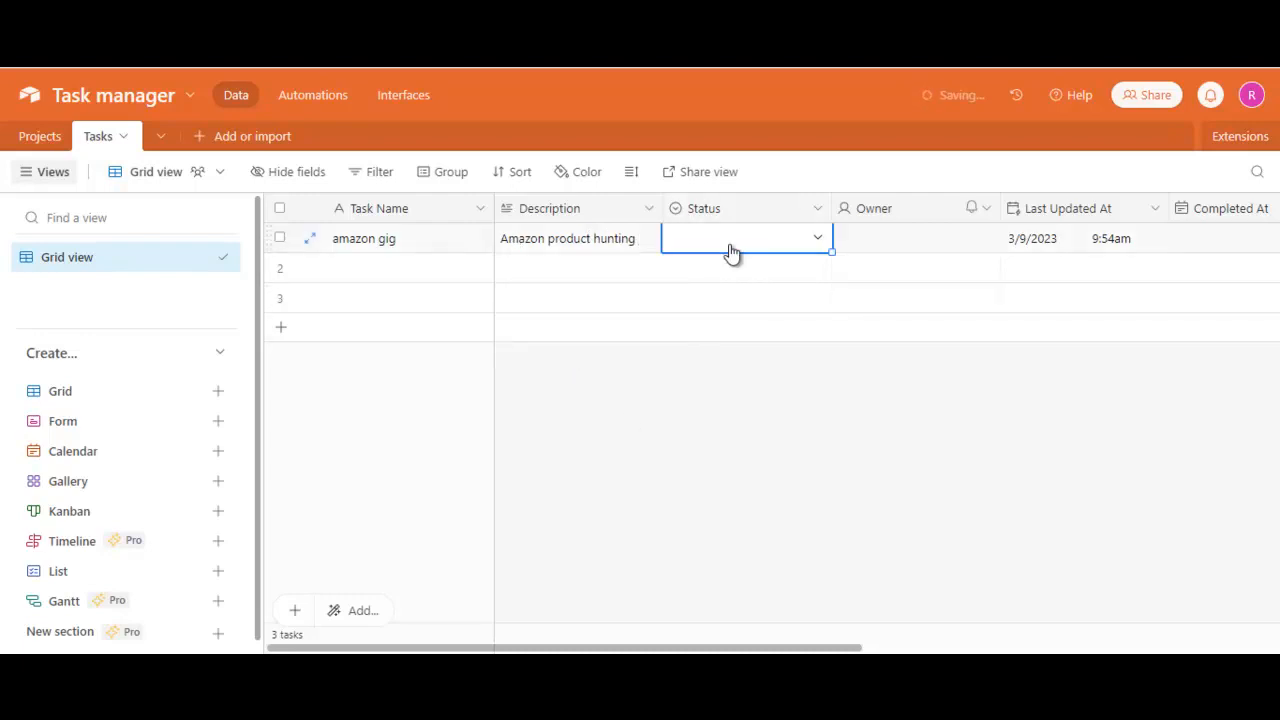
pyautogui.click(813, 240)
pyautogui.click(680, 342)
pyautogui.click(941, 240)
pyautogui.click(986, 241)
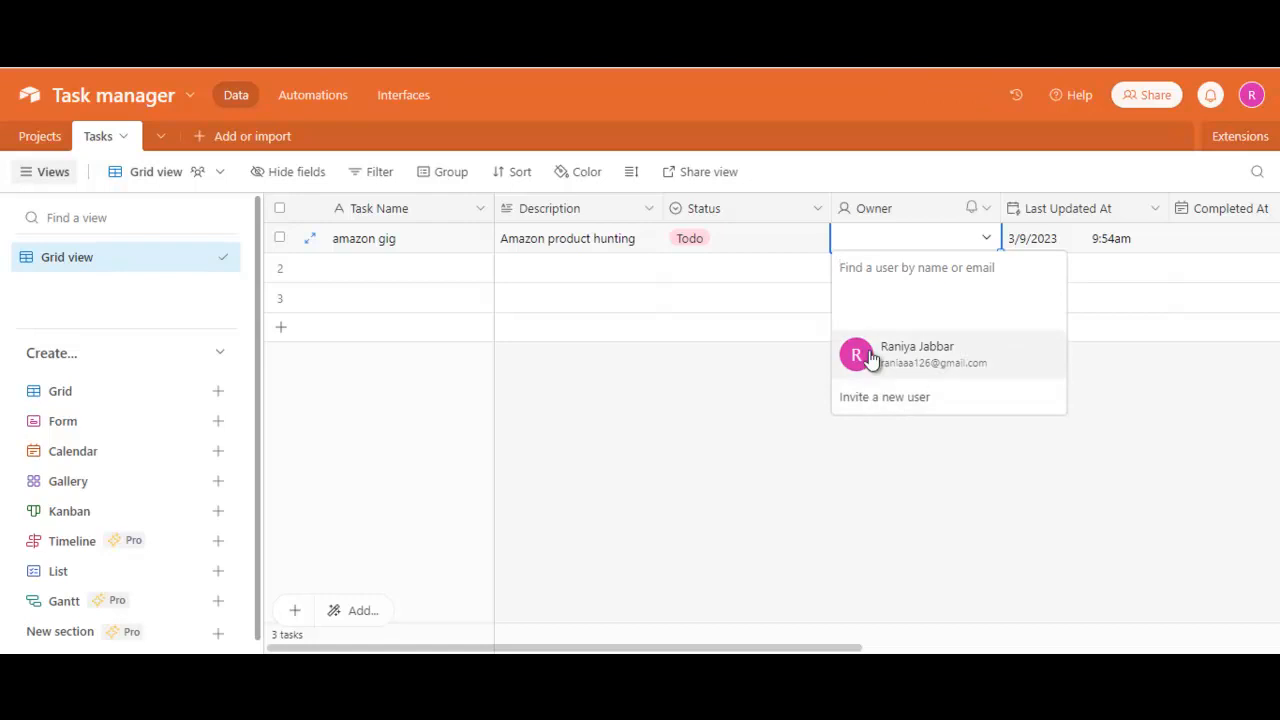
pyautogui.click(905, 356)
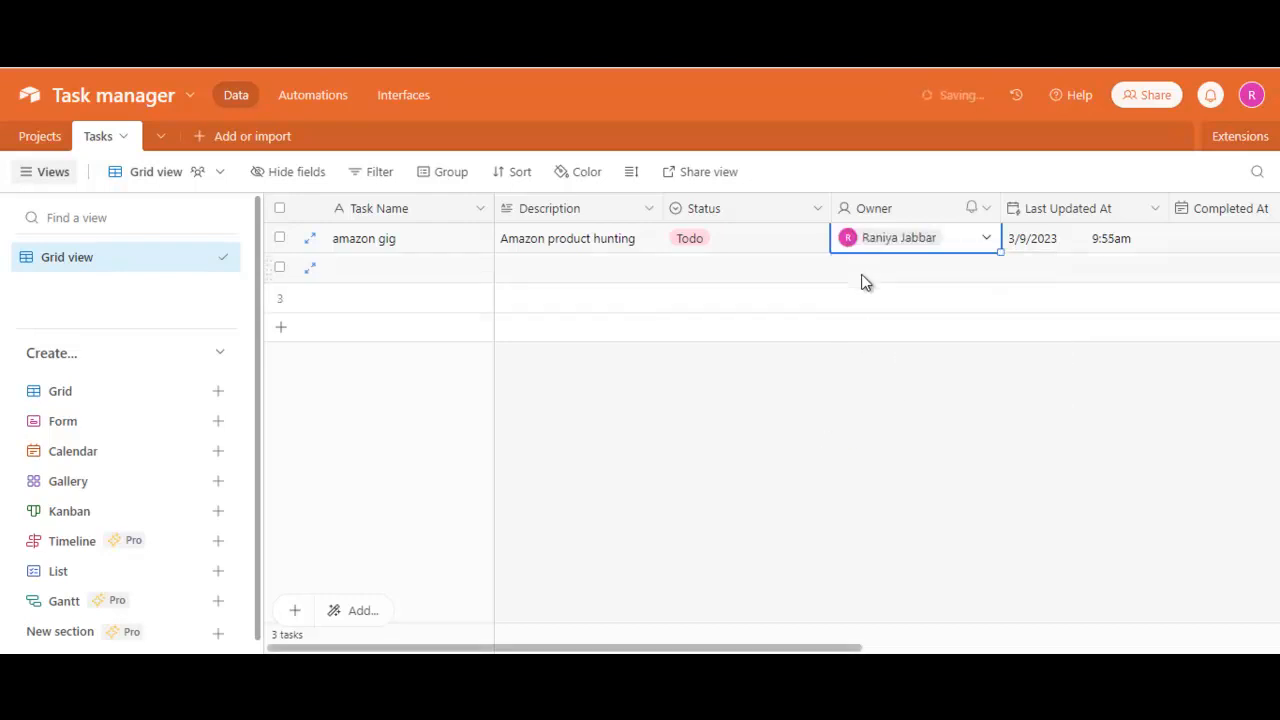
# - Set the Completed At date of the amazon gig task to 3/9/2023
pyautogui.moveTo(777, 648); pyautogui.dragTo(1012, 648)
pyautogui.click(821, 234)
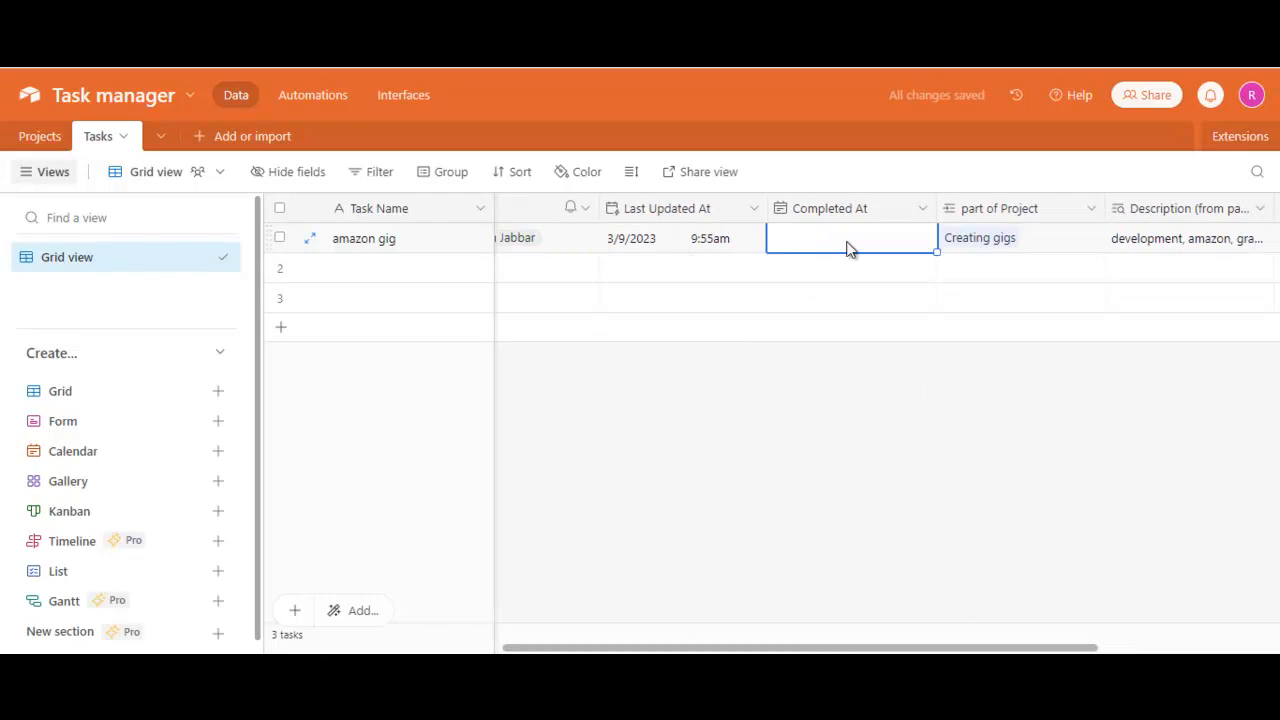
pyautogui.click(859, 244)
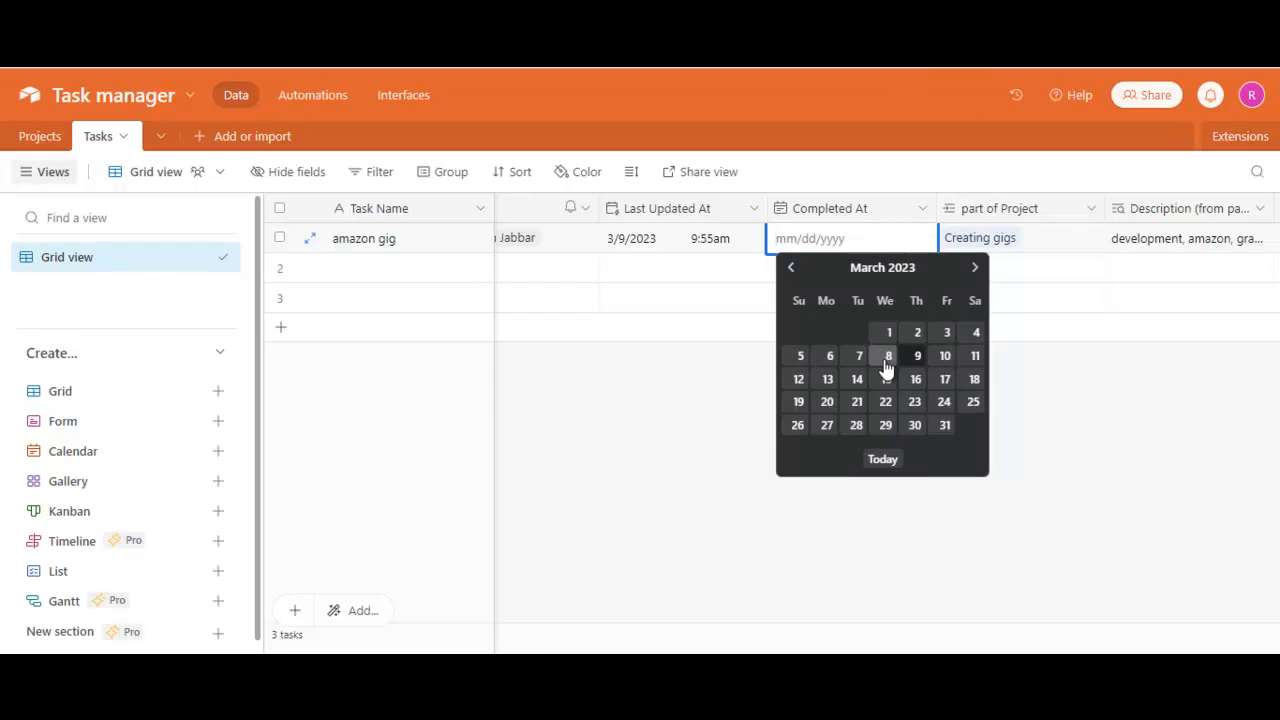
pyautogui.click(828, 547)
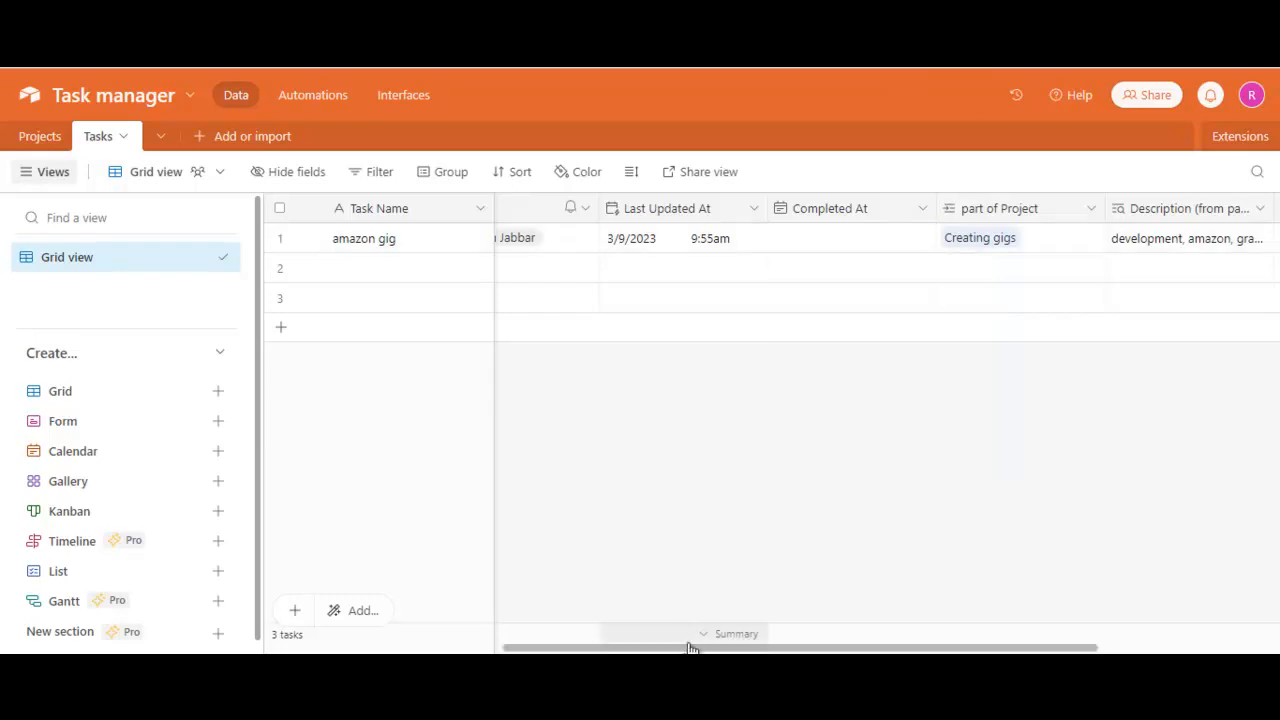
pyautogui.moveTo(690, 651); pyautogui.dragTo(757, 649)
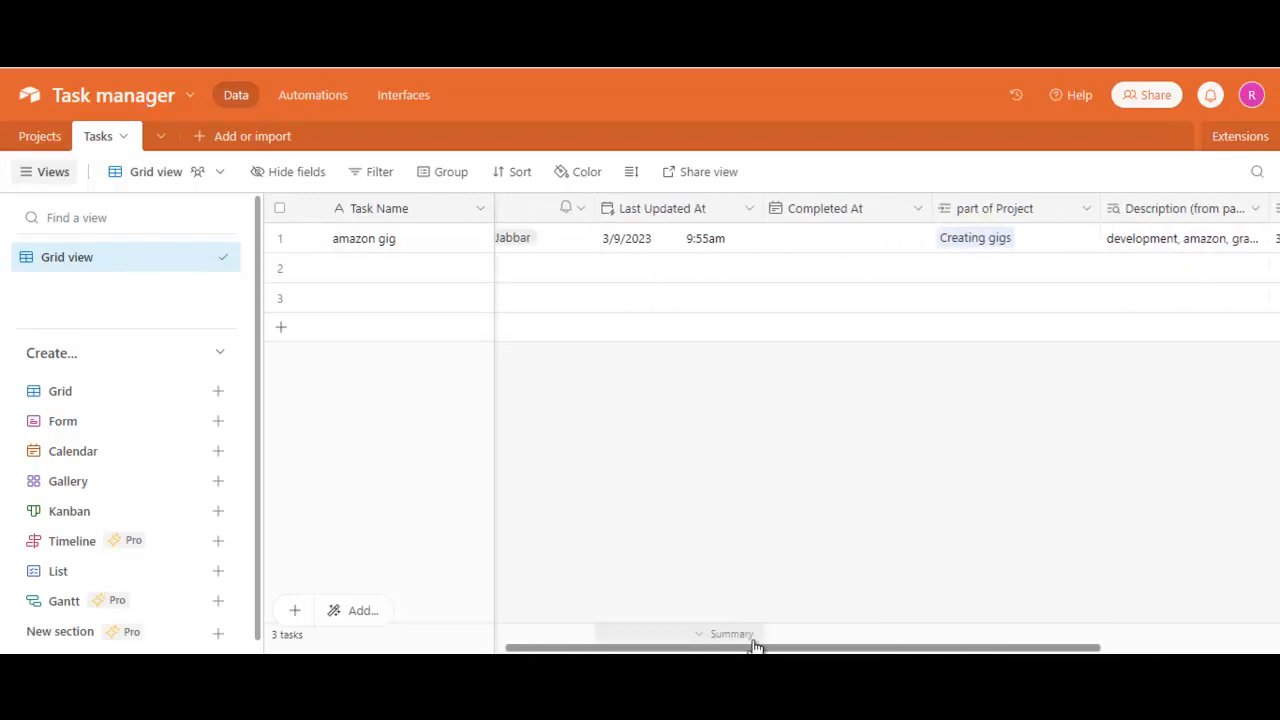
pyautogui.doubleClick(810, 243)
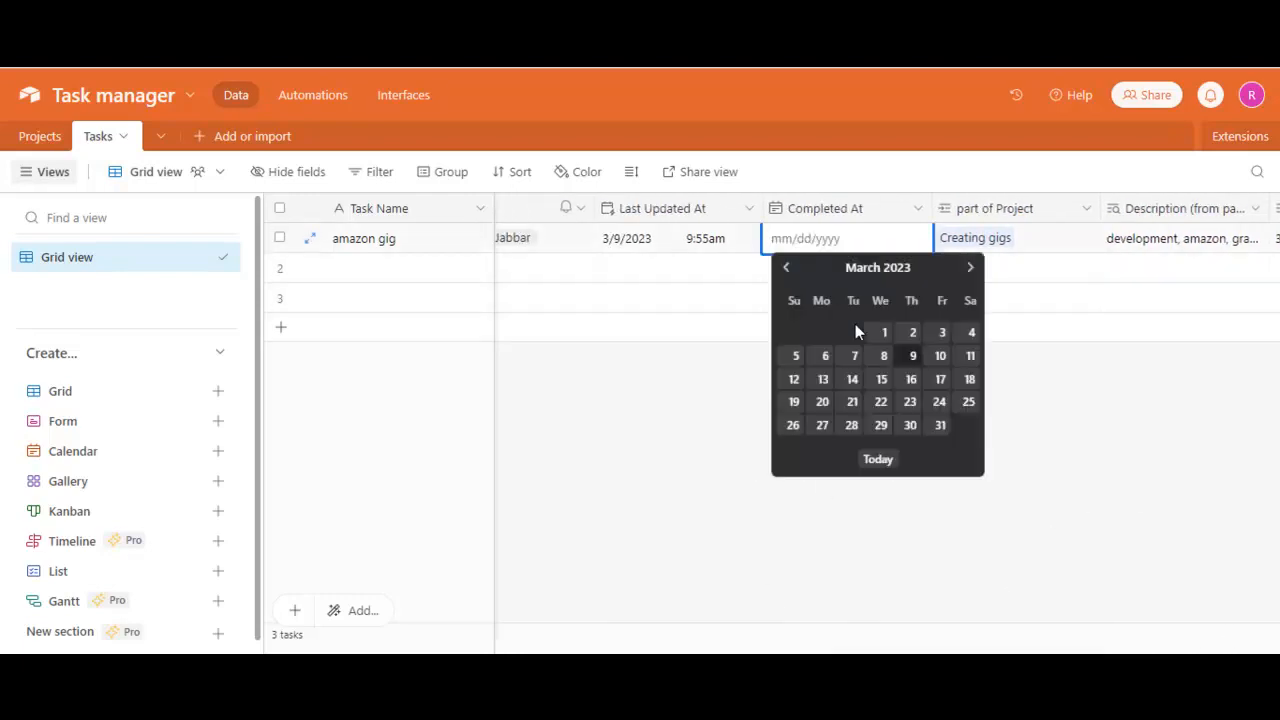
pyautogui.click(913, 357)
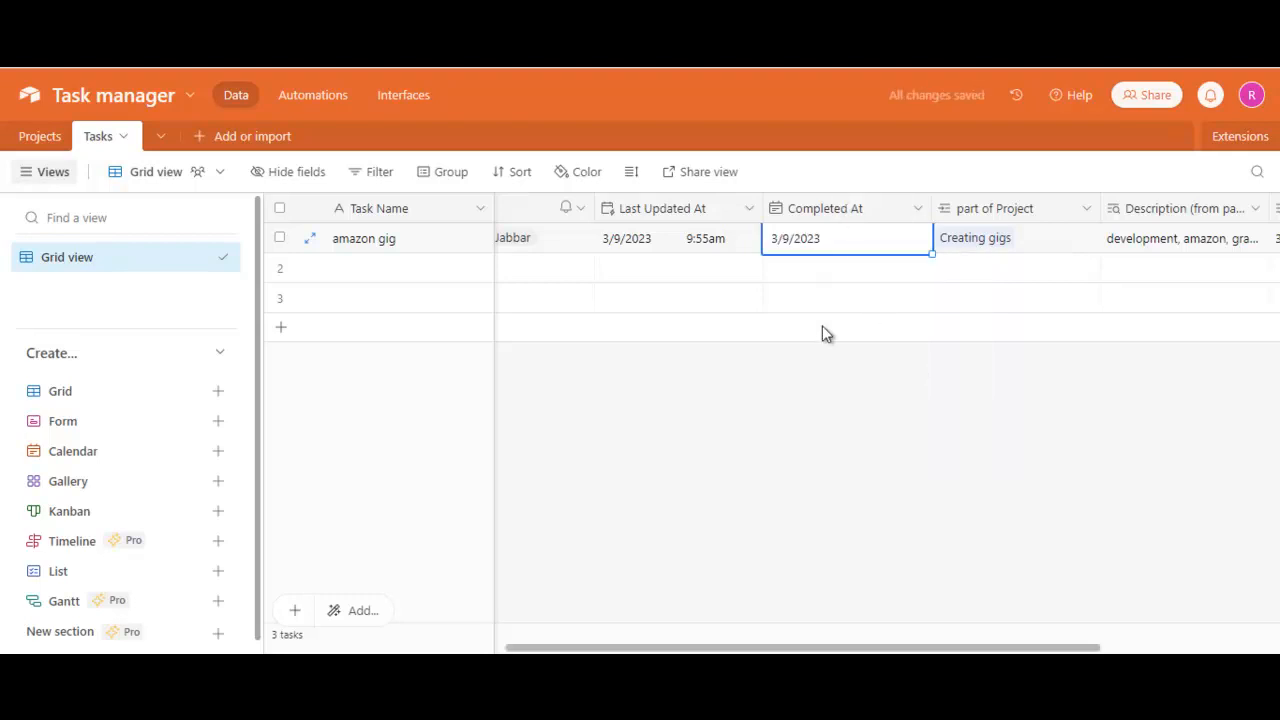
pyautogui.moveTo(808, 647); pyautogui.dragTo(578, 640)
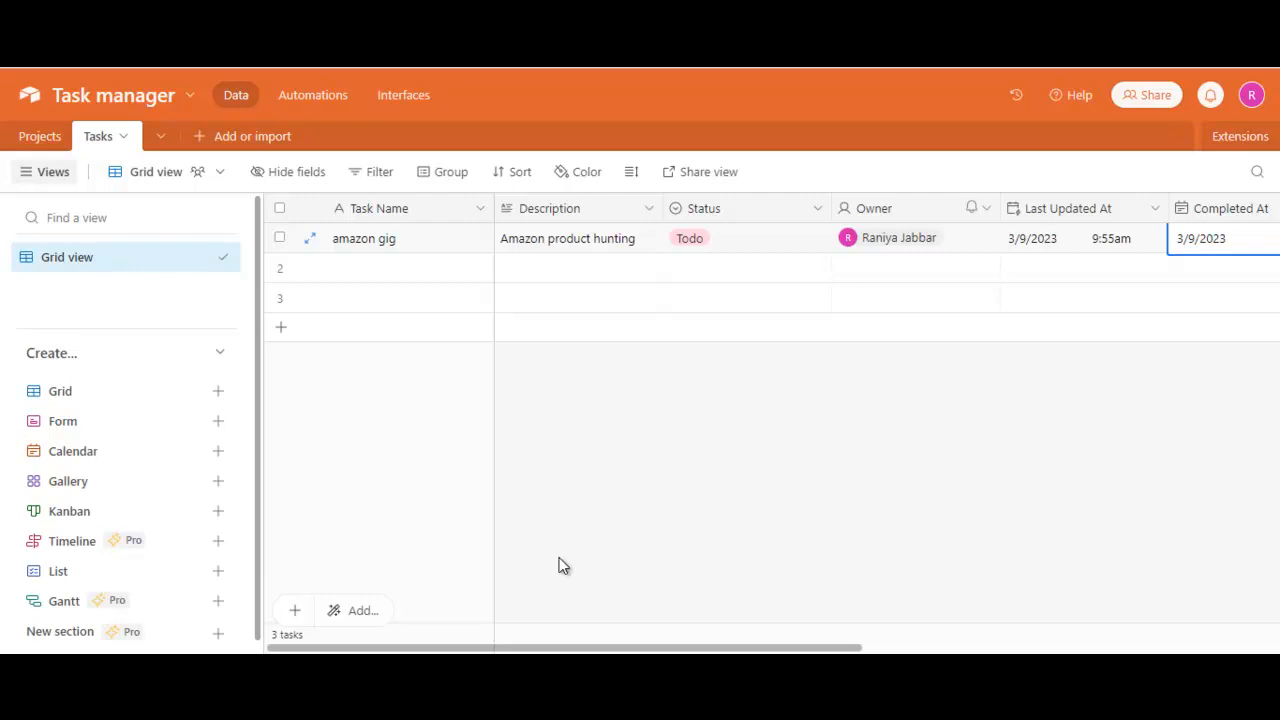
pyautogui.moveTo(791, 648); pyautogui.dragTo(1121, 648)
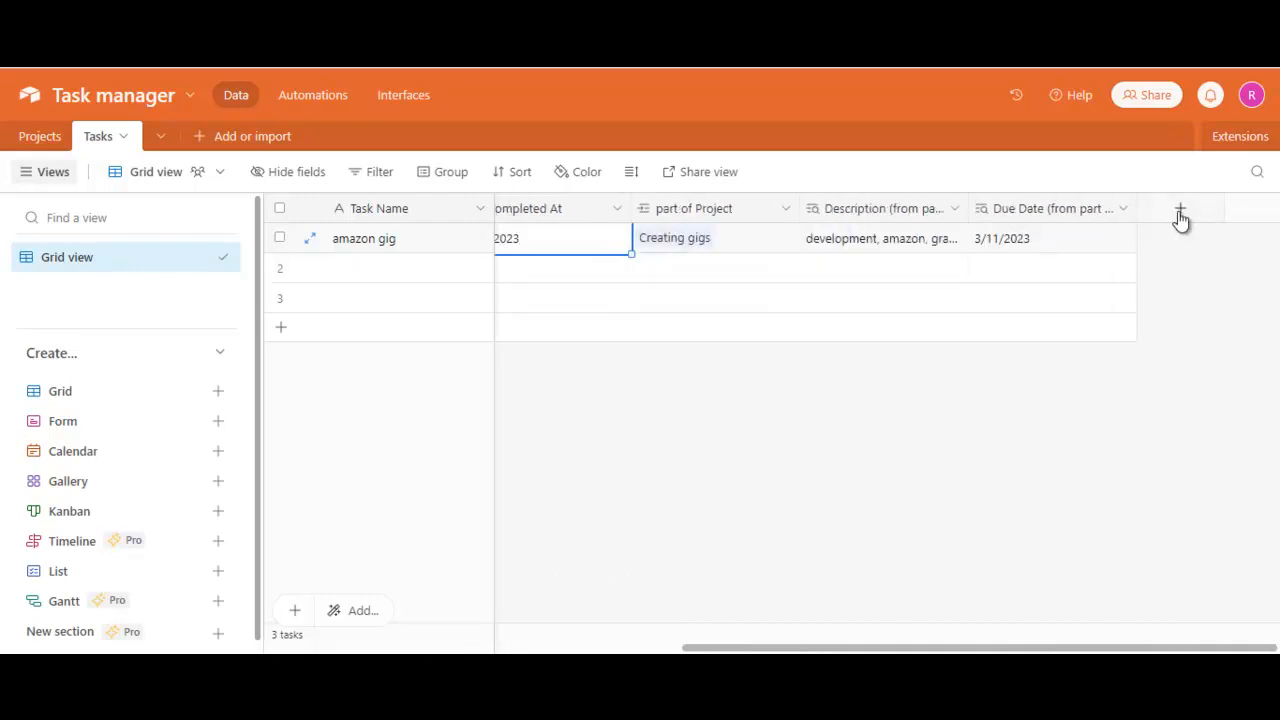
pyautogui.hscroll(-6, 540, 395)
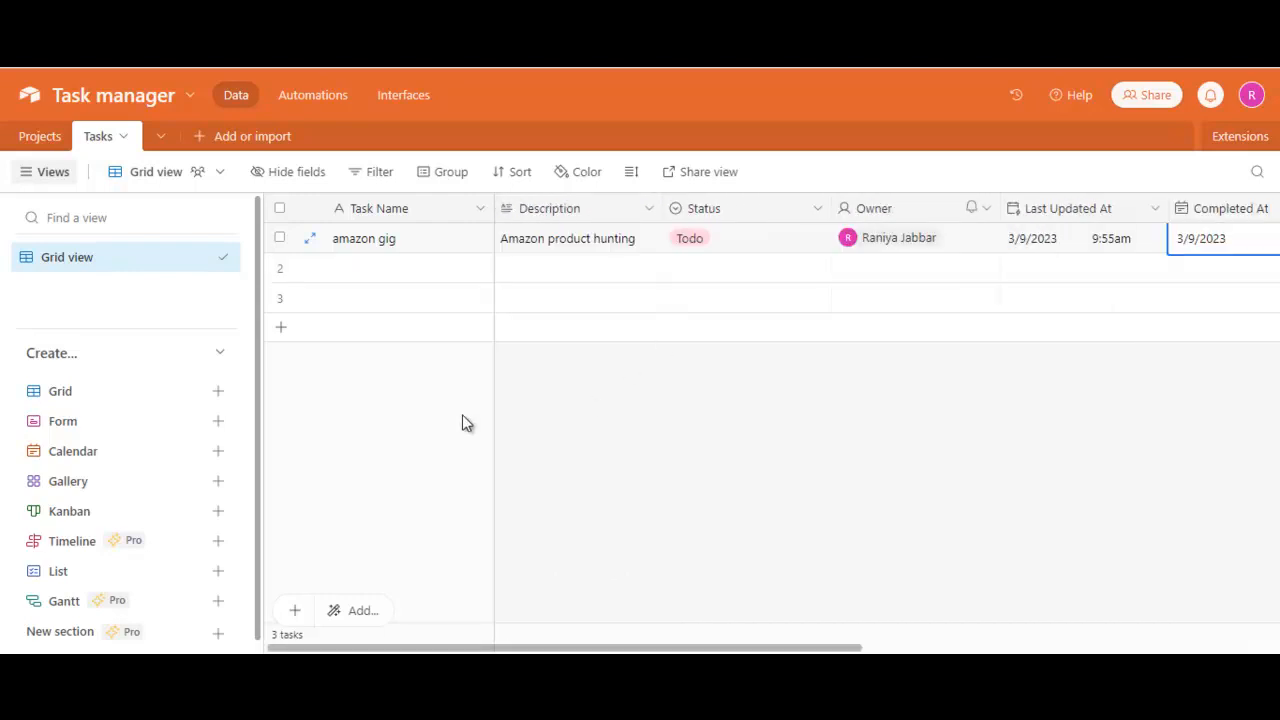